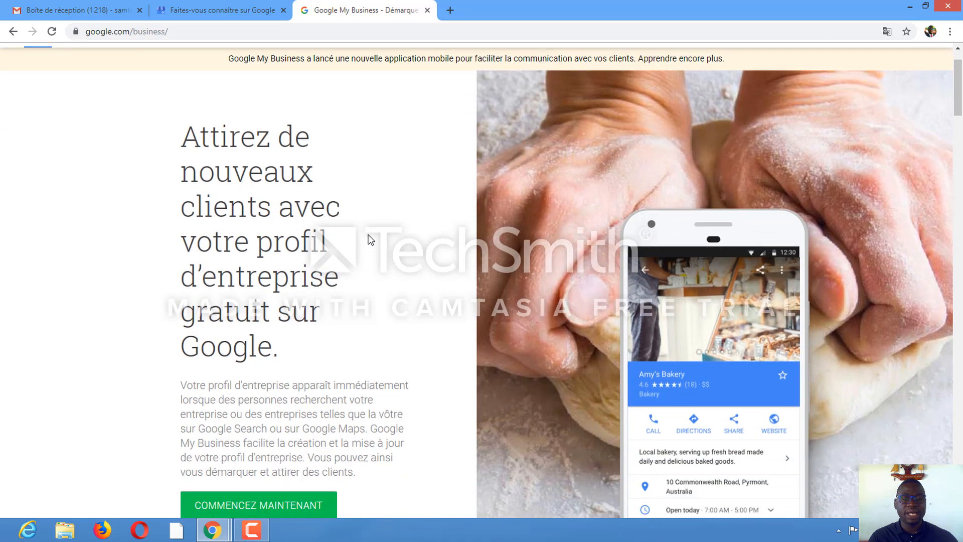
Start creating a business profile from the Google My Business landing page's 'Commencez maintenant' button
{"action": "scroll", "coordinate": [370, 236], "scroll_direction": "up", "scroll_amount": 5}
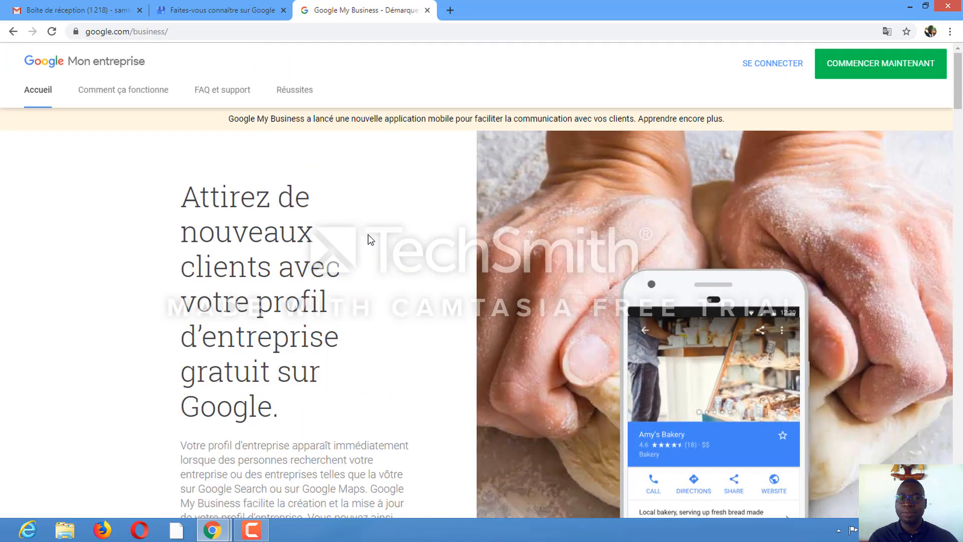
{"action": "scroll", "coordinate": [369, 235], "scroll_direction": "down", "scroll_amount": 4}
{"action": "scroll", "coordinate": [370, 236], "scroll_direction": "down", "scroll_amount": 2}
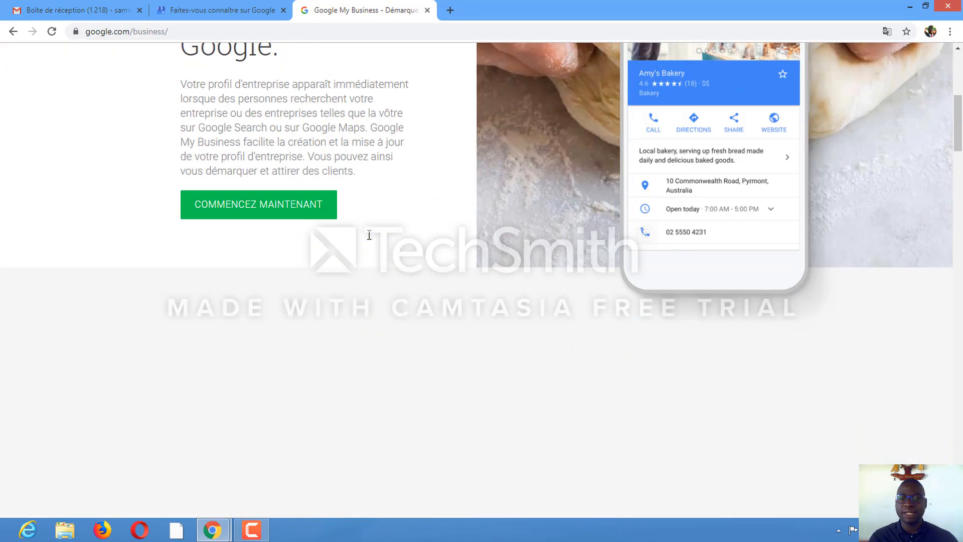
{"action": "scroll", "coordinate": [368, 237], "scroll_direction": "up", "scroll_amount": 7}
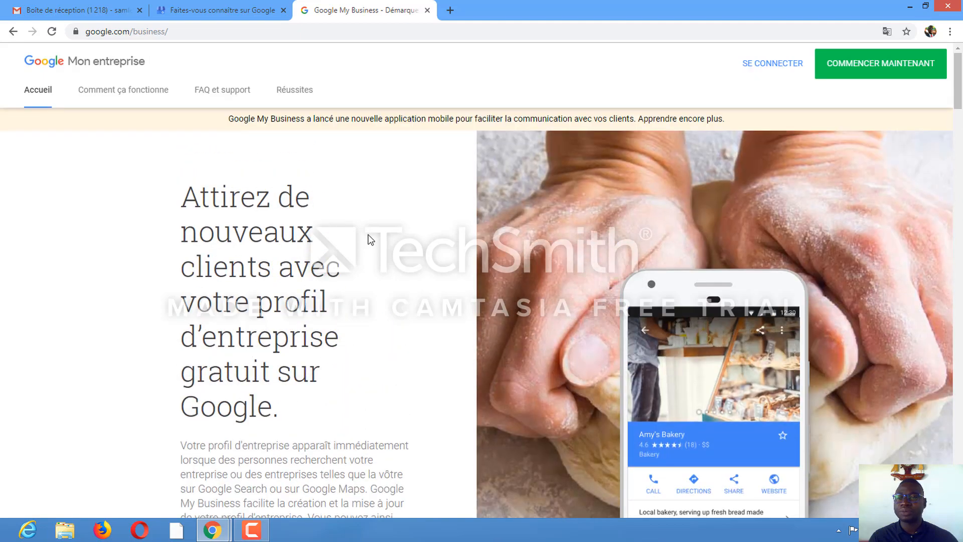
{"action": "scroll", "coordinate": [370, 240], "scroll_direction": "down", "scroll_amount": 5}
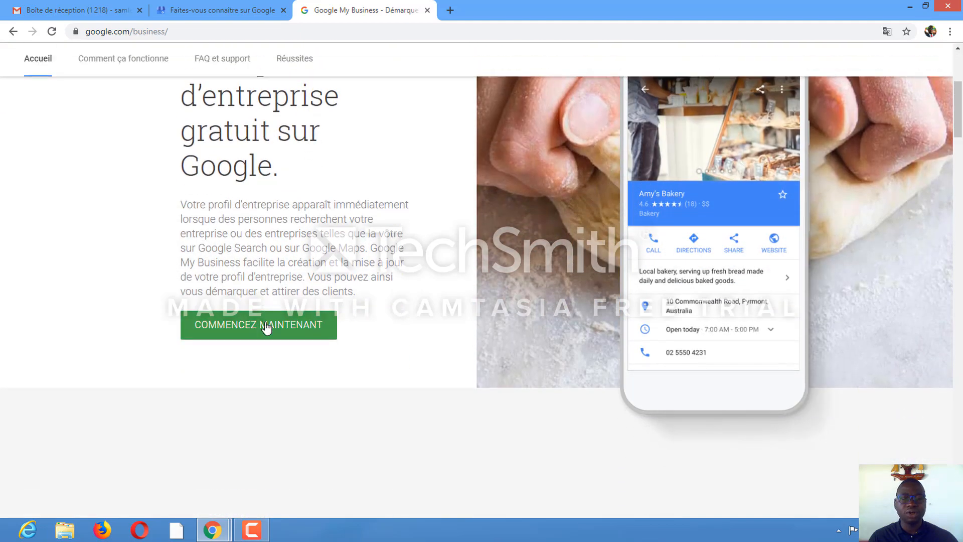
{"action": "left_click", "coordinate": [267, 328]}
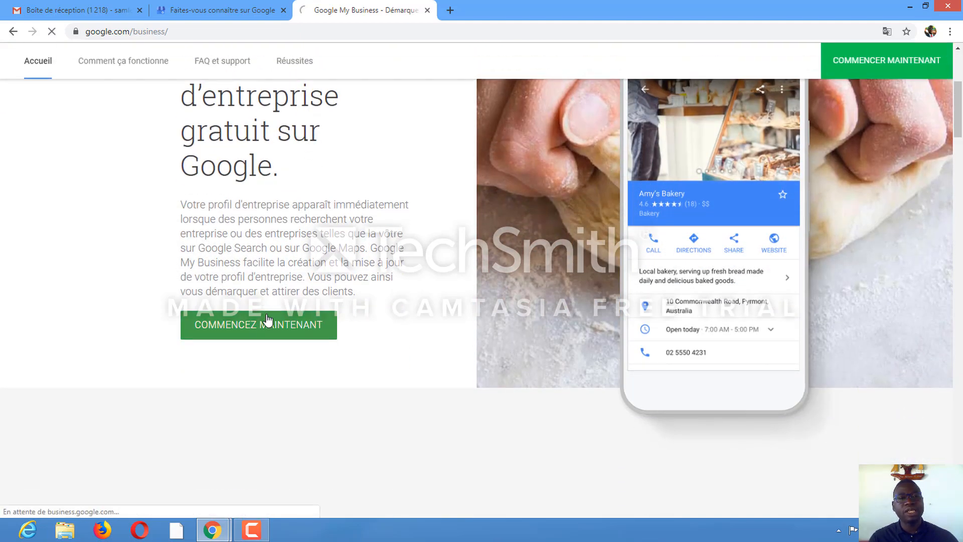
Switch to the business creation tab and choose to add a new establishment on Google
{"action": "left_click", "coordinate": [222, 12]}
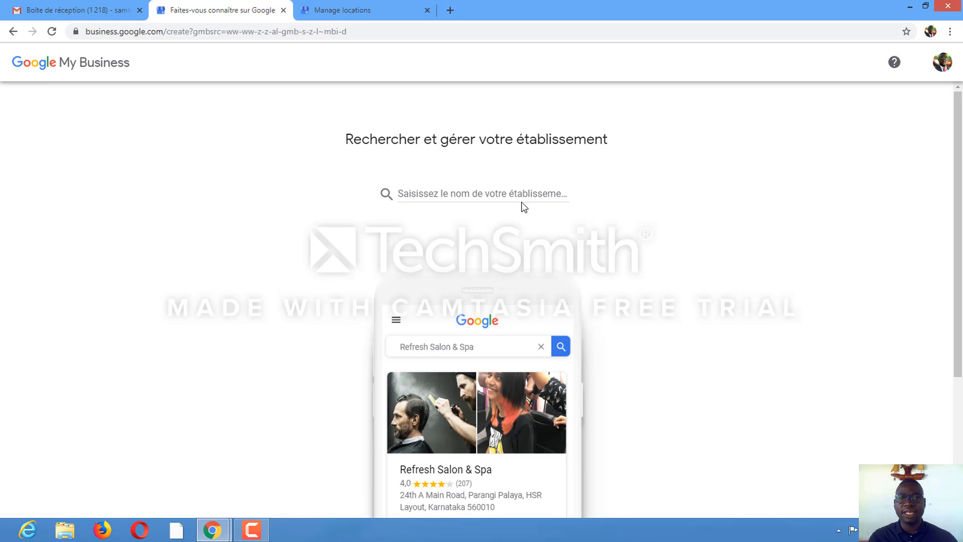
{"action": "scroll", "coordinate": [522, 203], "scroll_direction": "down", "scroll_amount": 4}
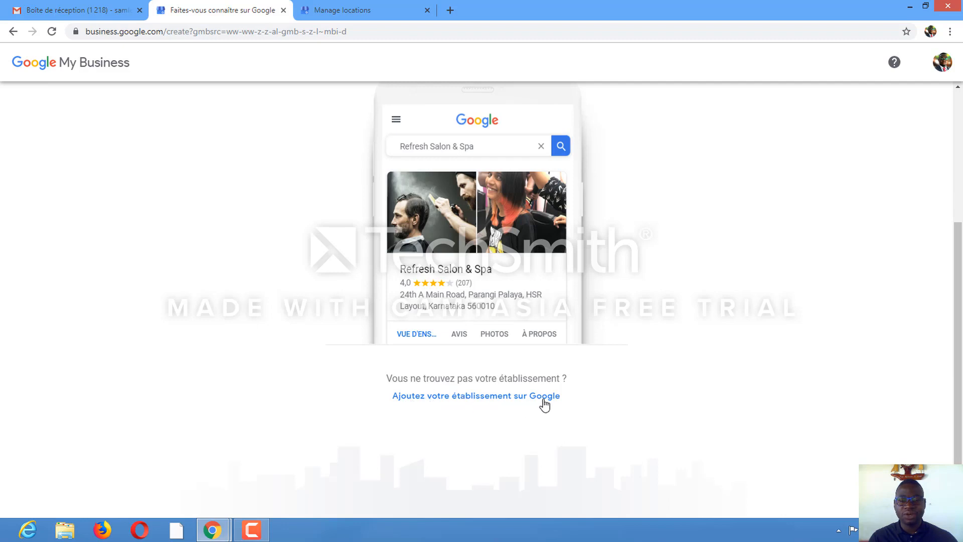
{"action": "left_click", "coordinate": [467, 397]}
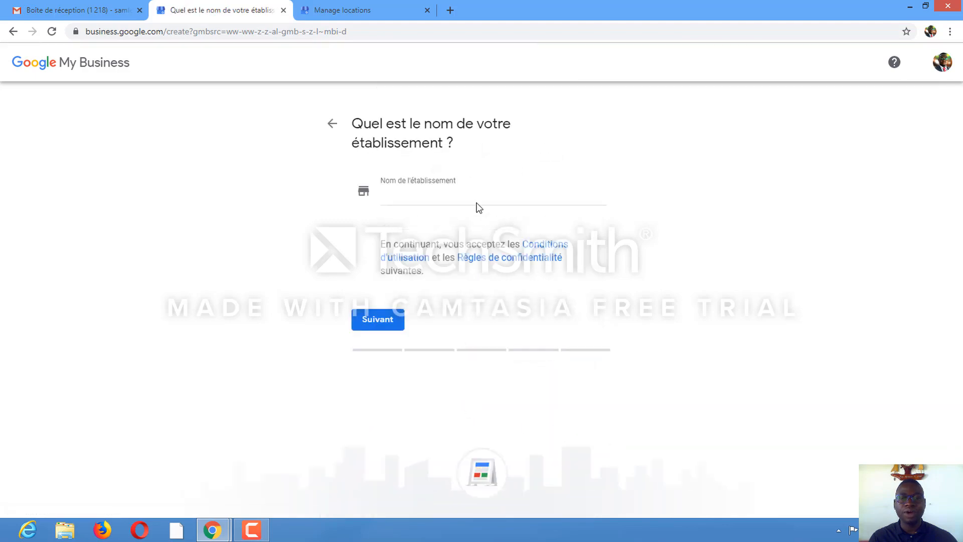
Enter 'teste gmb' as the establishment name and continue
{"action": "left_click", "coordinate": [394, 197]}
{"action": "type", "text": "te"}
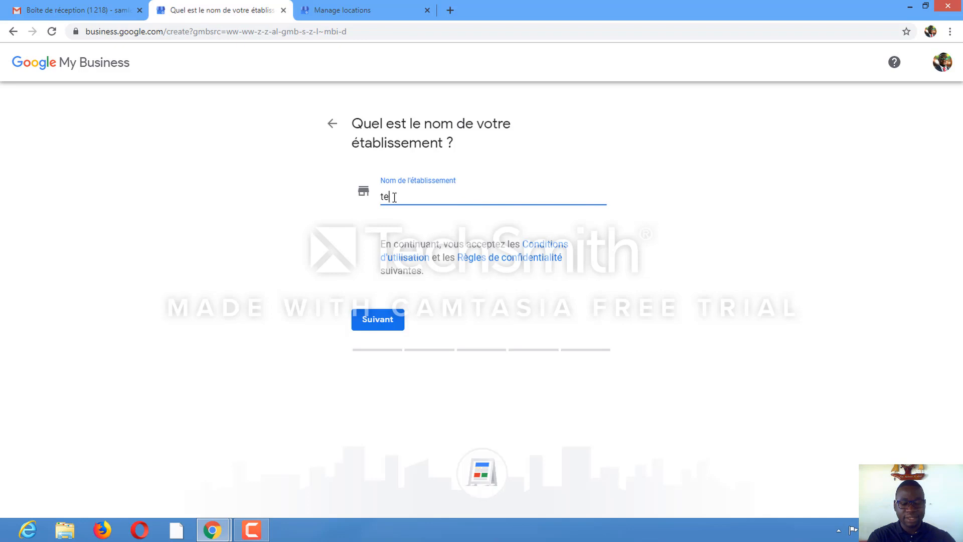
{"action": "type", "text": "ste"}
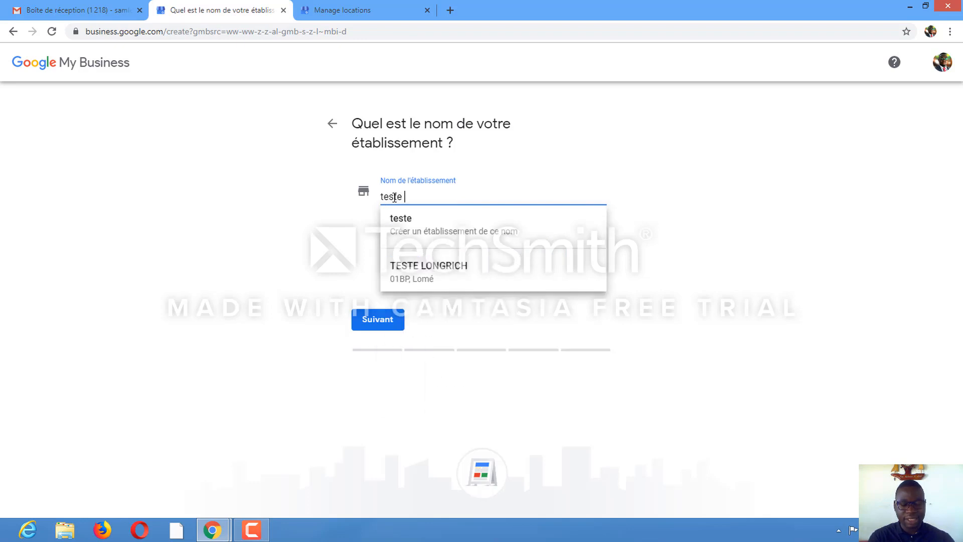
{"action": "type", "text": " gm"}
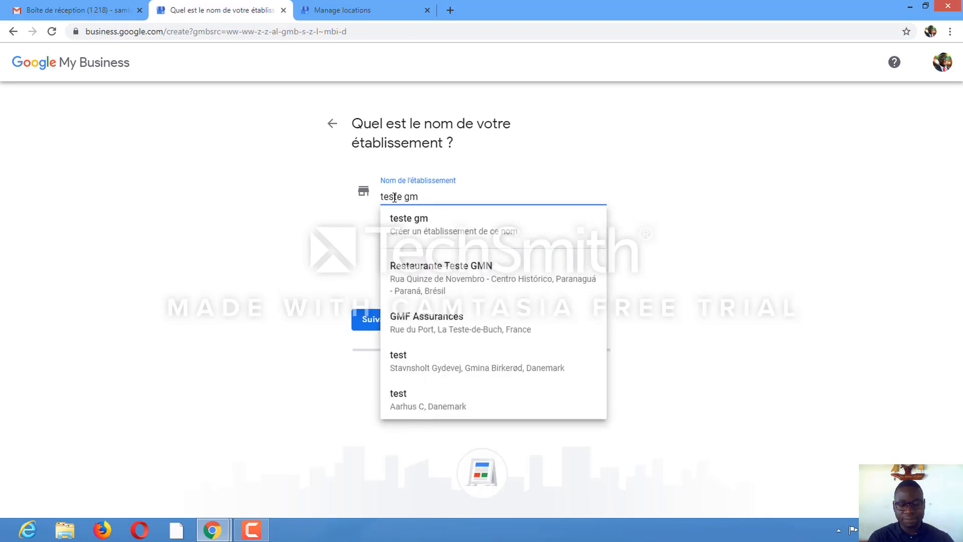
{"action": "type", "text": "b"}
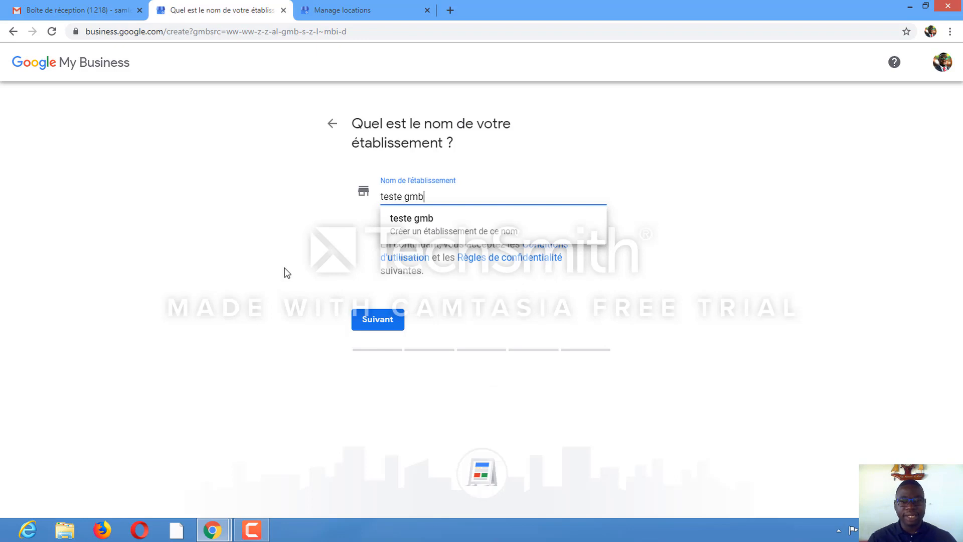
{"action": "left_click", "coordinate": [514, 316]}
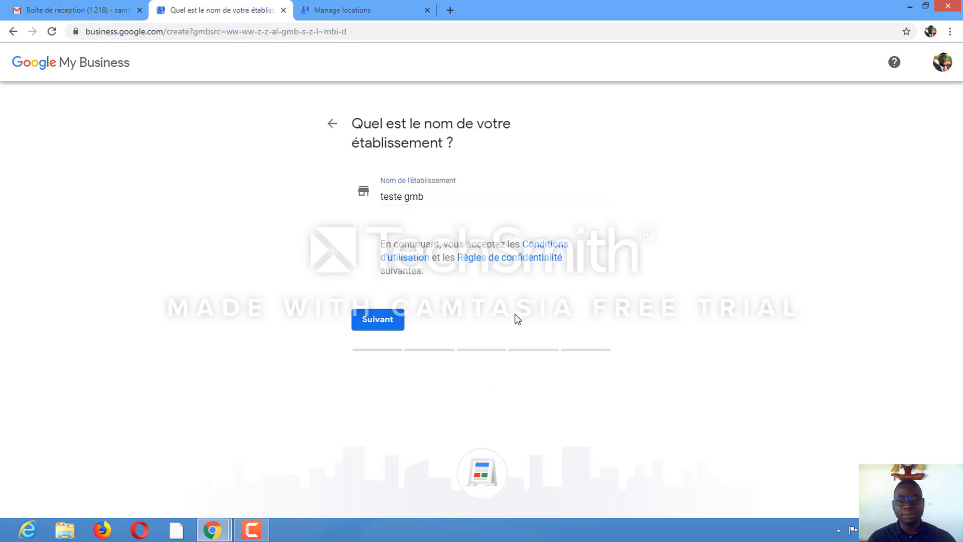
{"action": "left_click", "coordinate": [378, 324]}
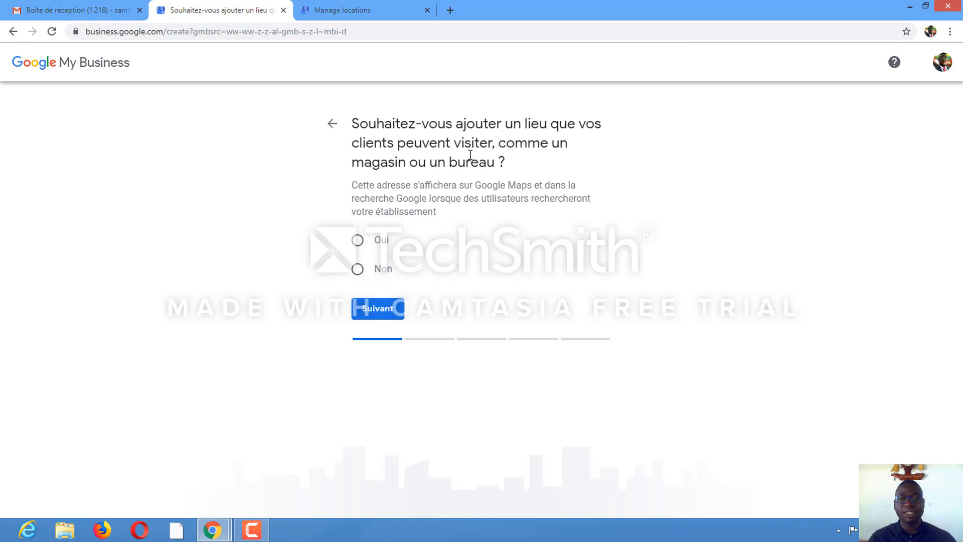
Answer yes to adding a location customers can visit and continue
{"action": "left_click", "coordinate": [357, 241]}
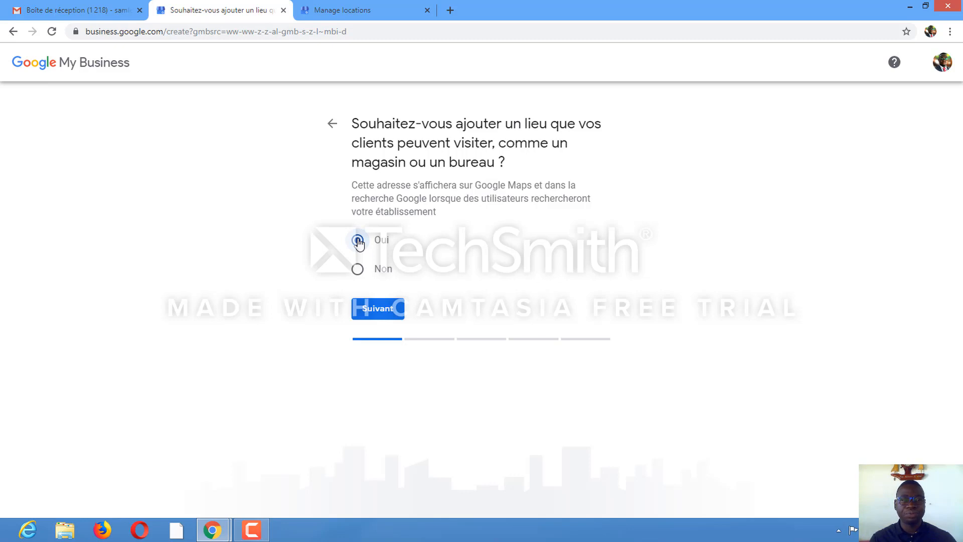
{"action": "left_click", "coordinate": [395, 313]}
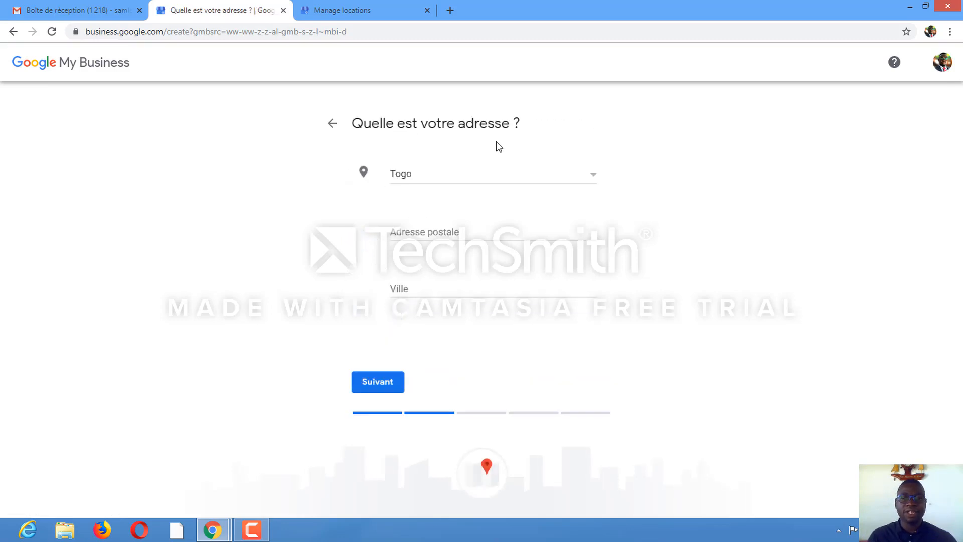
Enter the business's postal address and the city LOME for Togo, then continue
{"action": "left_click", "coordinate": [420, 236]}
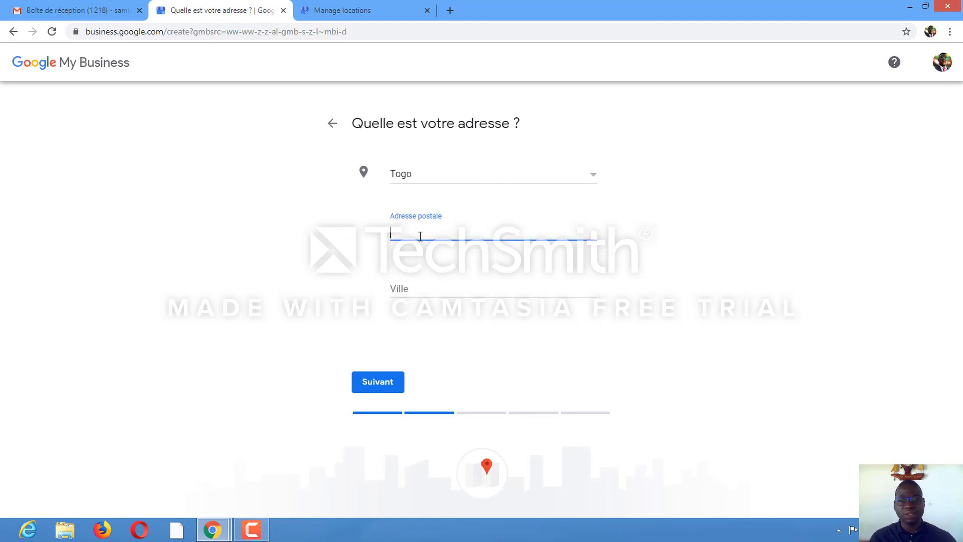
{"action": "type", "text": "O"}
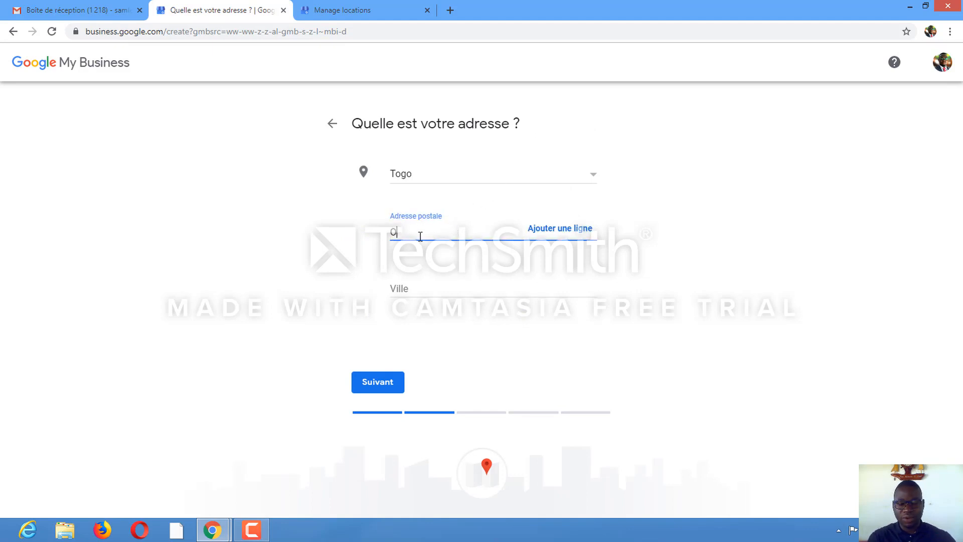
{"action": "key", "text": "BackSpace"}
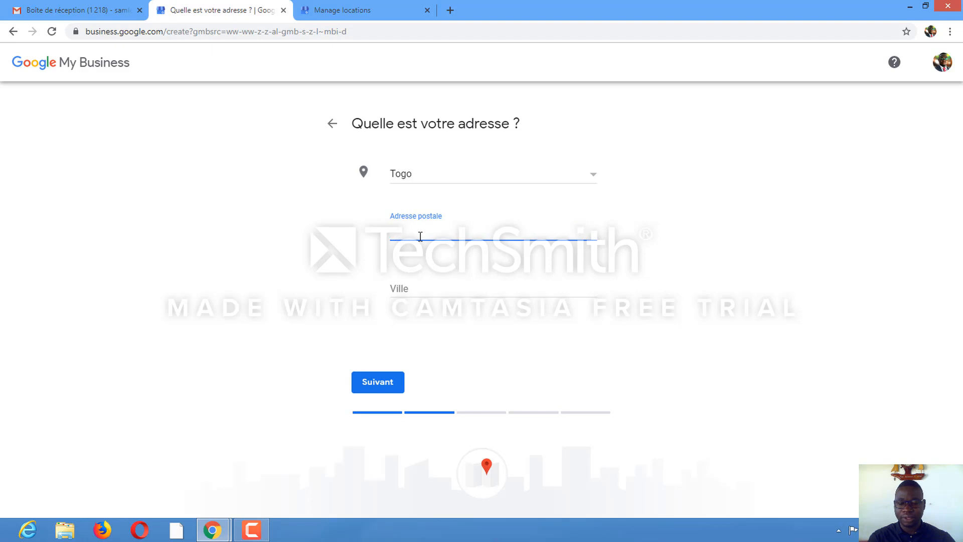
{"action": "type", "text": "01"}
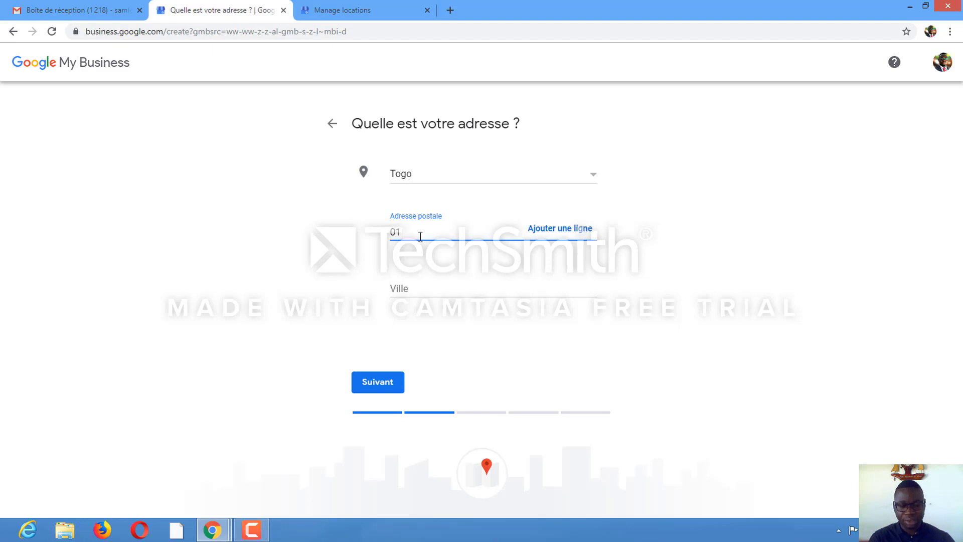
{"action": "type", "text": "BP"}
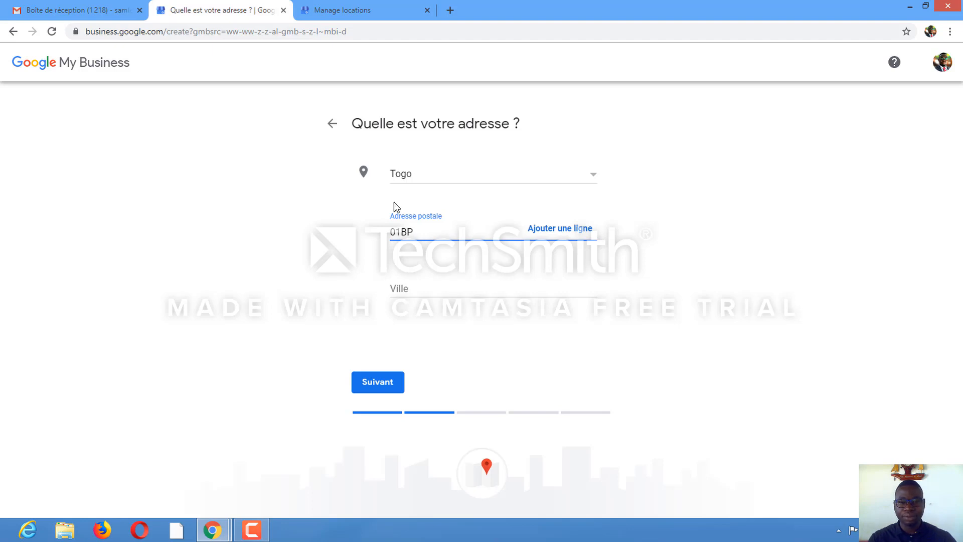
{"action": "left_click", "coordinate": [422, 294]}
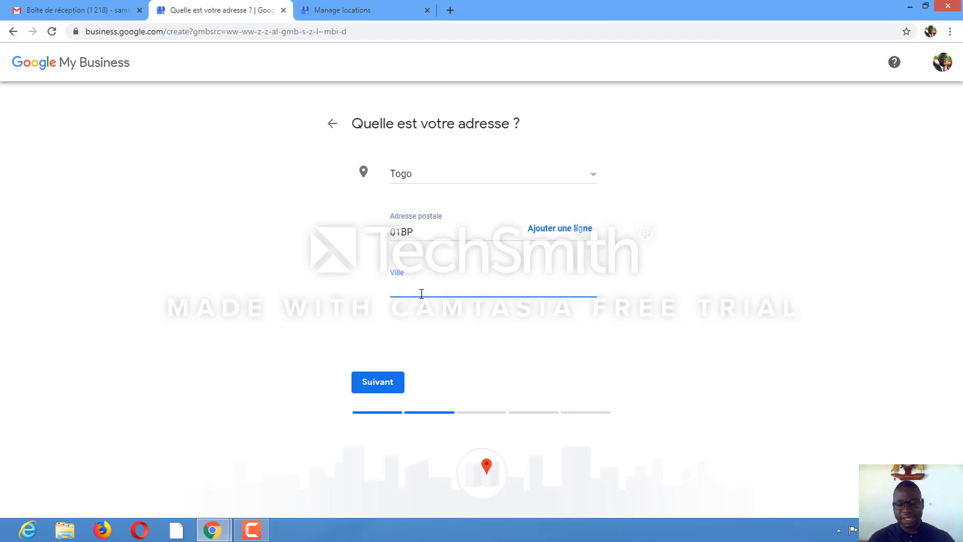
{"action": "type", "text": "LOME"}
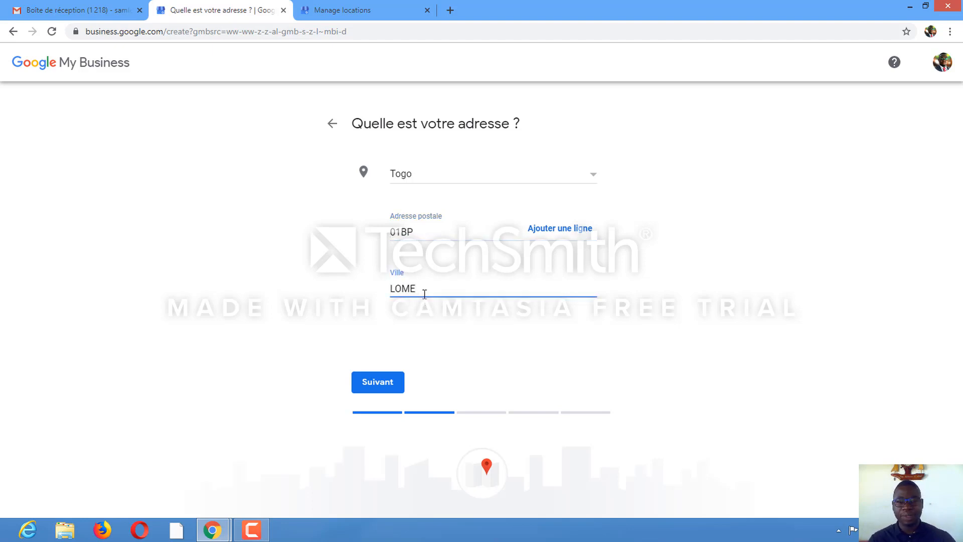
{"action": "left_click", "coordinate": [380, 384]}
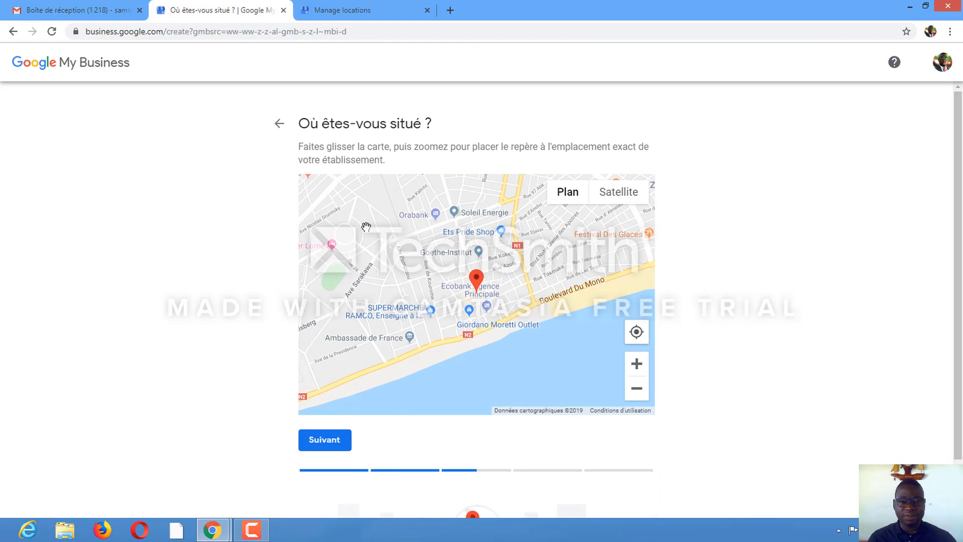
Move the map so the marker sits on the business's exact location near Orabank, then continue
{"action": "mouse_move", "coordinate": [366, 227]}
{"action": "left_mouse_down"}
{"action": "mouse_move", "coordinate": [412, 277]}
{"action": "mouse_move", "coordinate": [413, 261]}
{"action": "left_mouse_up"}
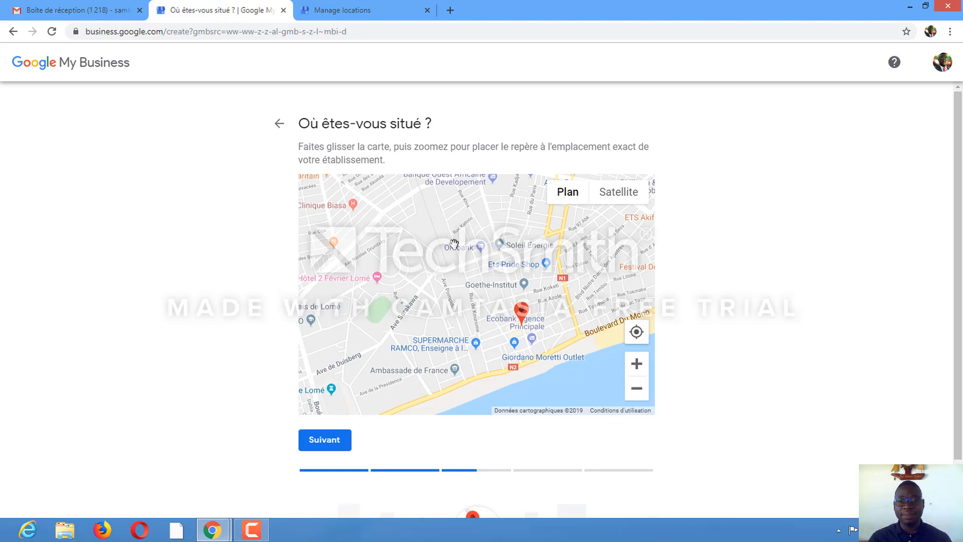
{"action": "left_click_drag", "start_coordinate": [446, 239], "coordinate": [434, 306]}
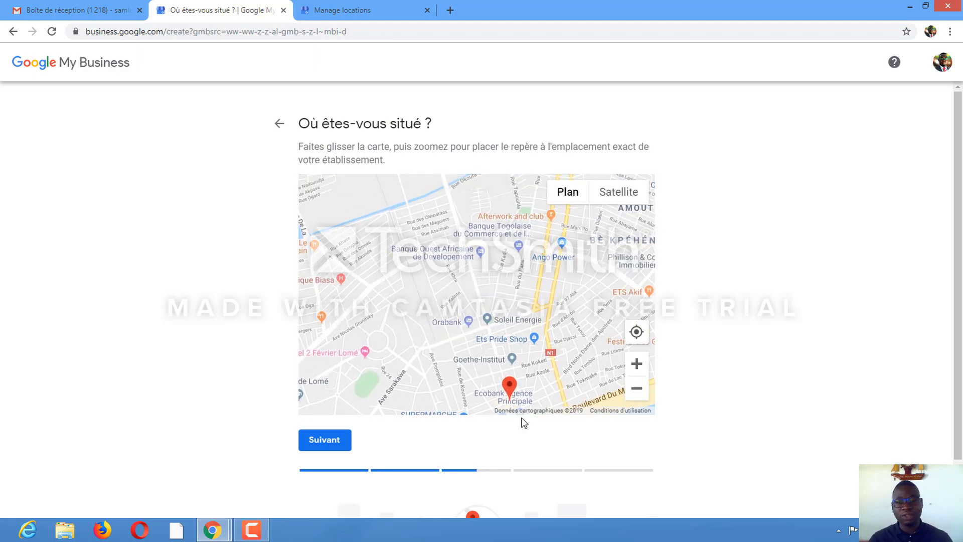
{"action": "mouse_move", "coordinate": [512, 388]}
{"action": "left_mouse_down"}
{"action": "mouse_move", "coordinate": [441, 303]}
{"action": "mouse_move", "coordinate": [458, 310]}
{"action": "left_mouse_up"}
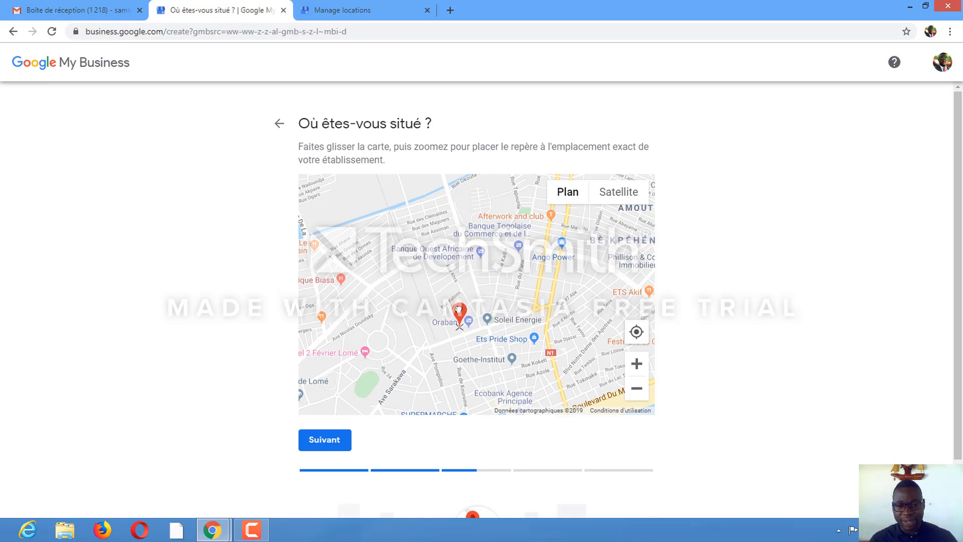
{"action": "left_click", "coordinate": [332, 440]}
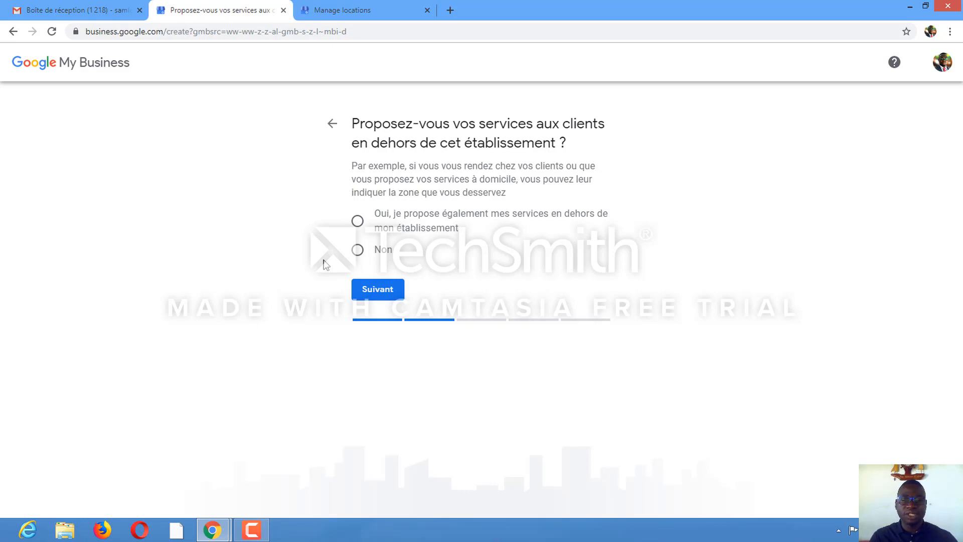
Answer no to serving customers outside the establishment and continue
{"action": "left_click", "coordinate": [358, 253]}
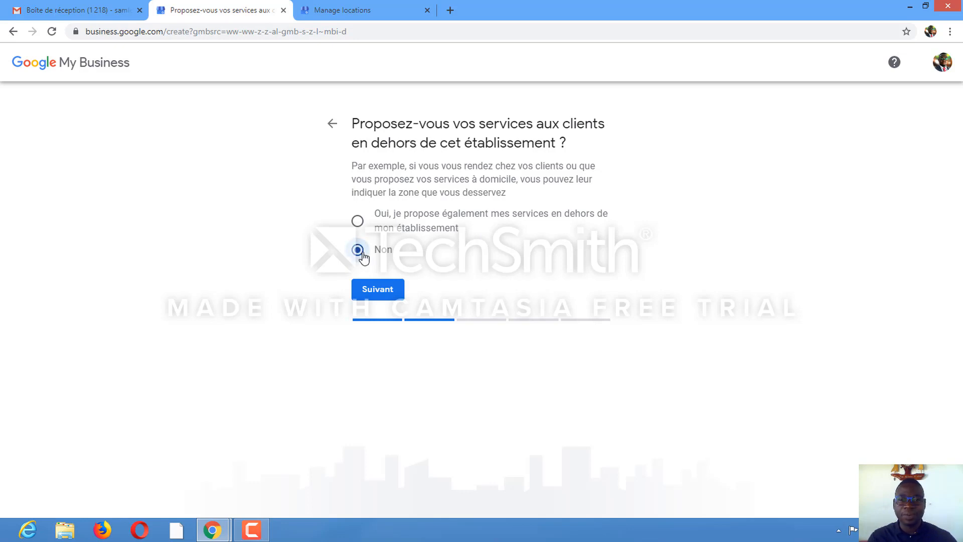
{"action": "left_click", "coordinate": [381, 298]}
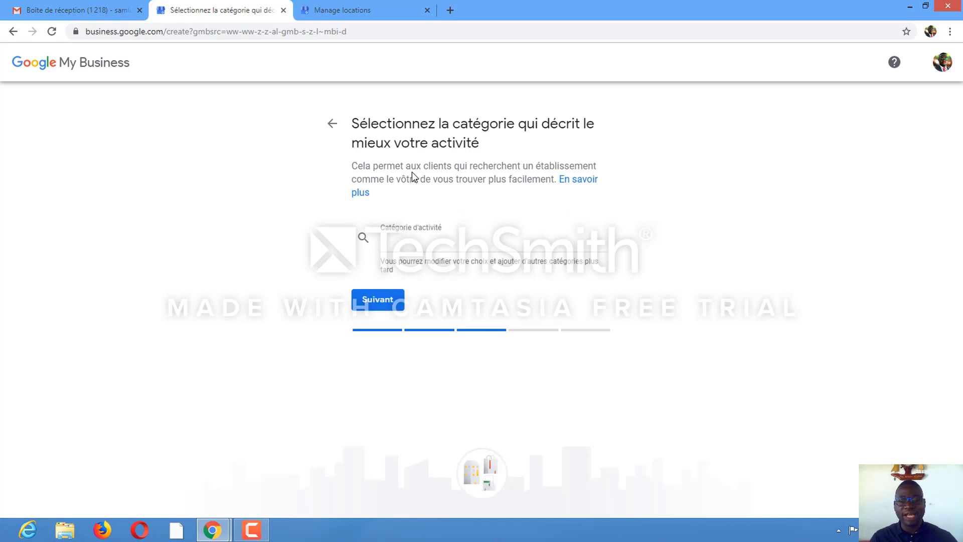
Search categories for 'COMM', pick 'Communications central' as the business category, and continue
{"action": "left_click", "coordinate": [418, 246]}
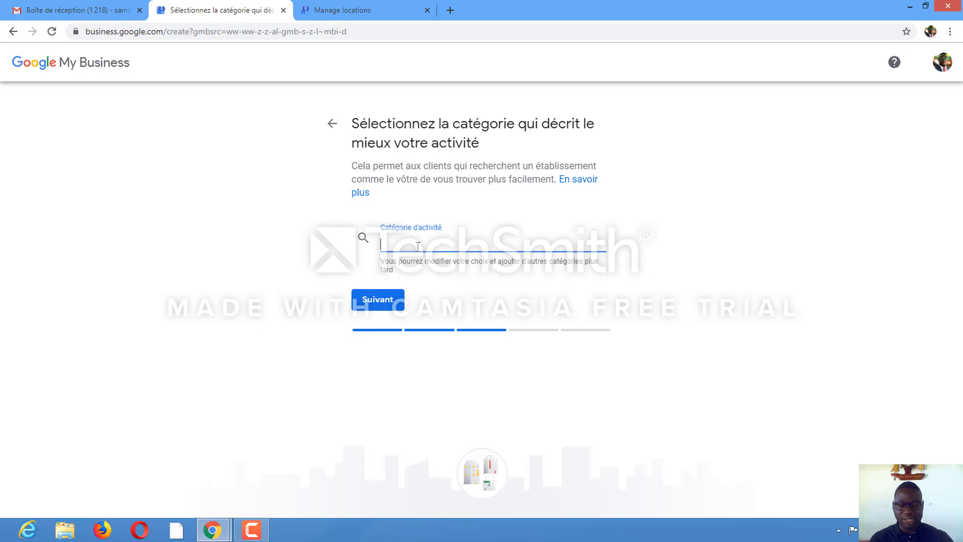
{"action": "type", "text": "COMM"}
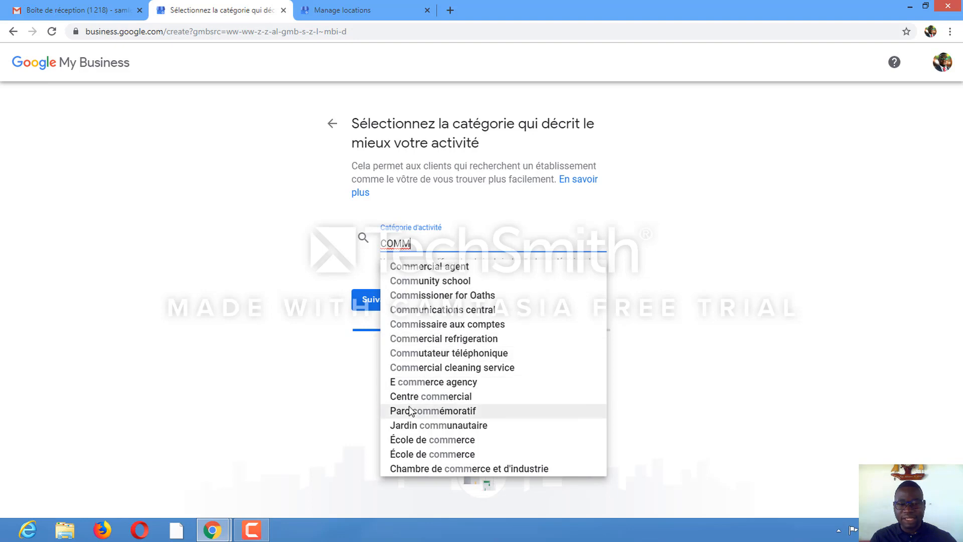
{"action": "left_click", "coordinate": [424, 312]}
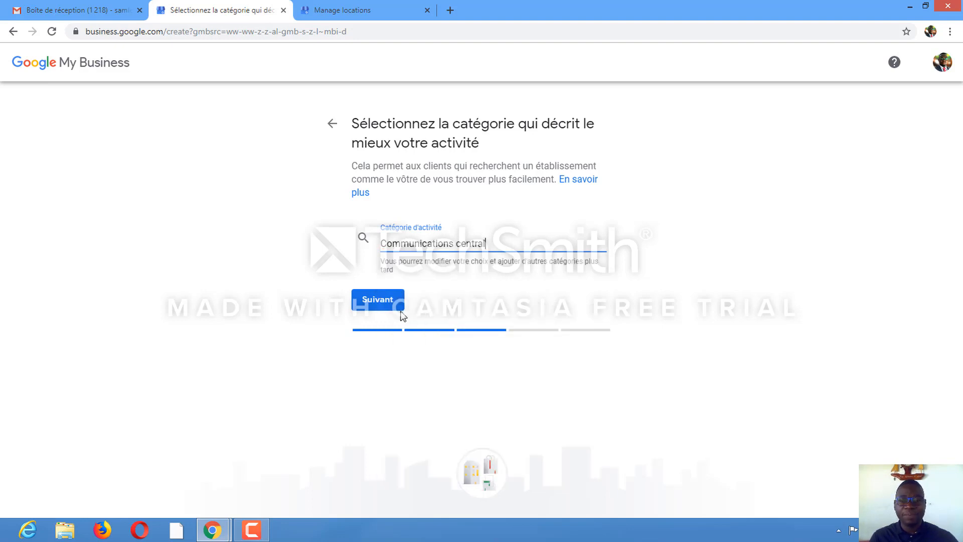
{"action": "left_click", "coordinate": [377, 303]}
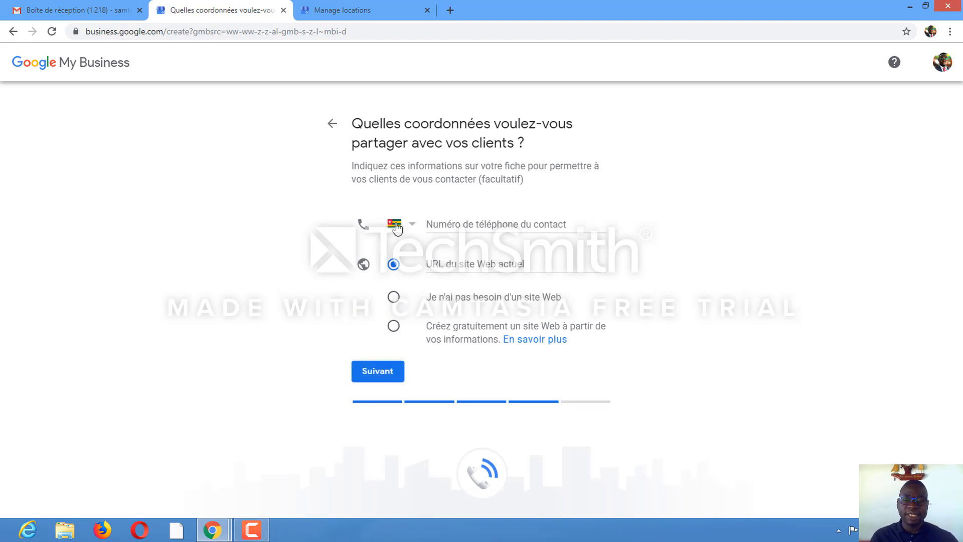
Enter the contact phone number for Togo and continue
{"action": "left_click", "coordinate": [497, 224]}
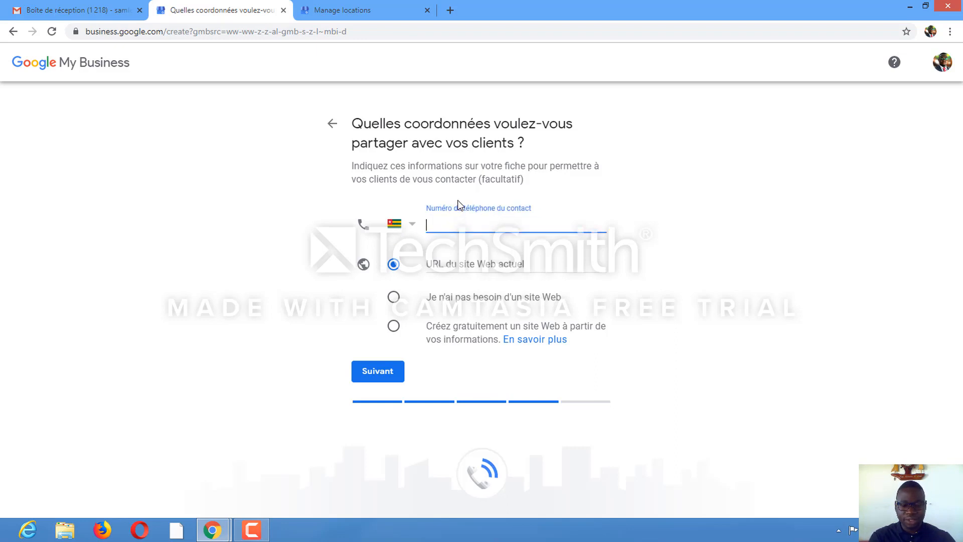
{"action": "type", "text": "91089781"}
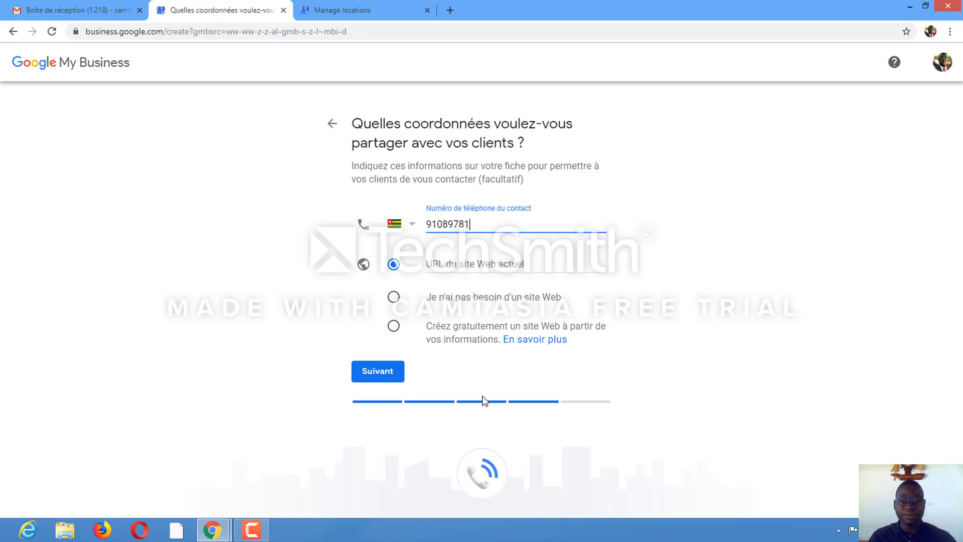
{"action": "left_click", "coordinate": [385, 372]}
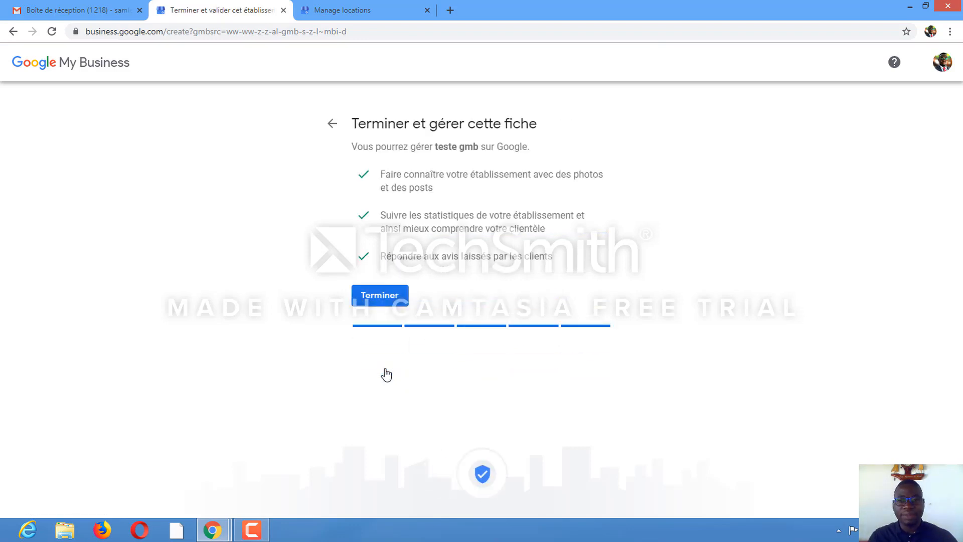
Finish the listing, choose in-person validation by a Google representative, and continue past the QR code
{"action": "left_click", "coordinate": [389, 298]}
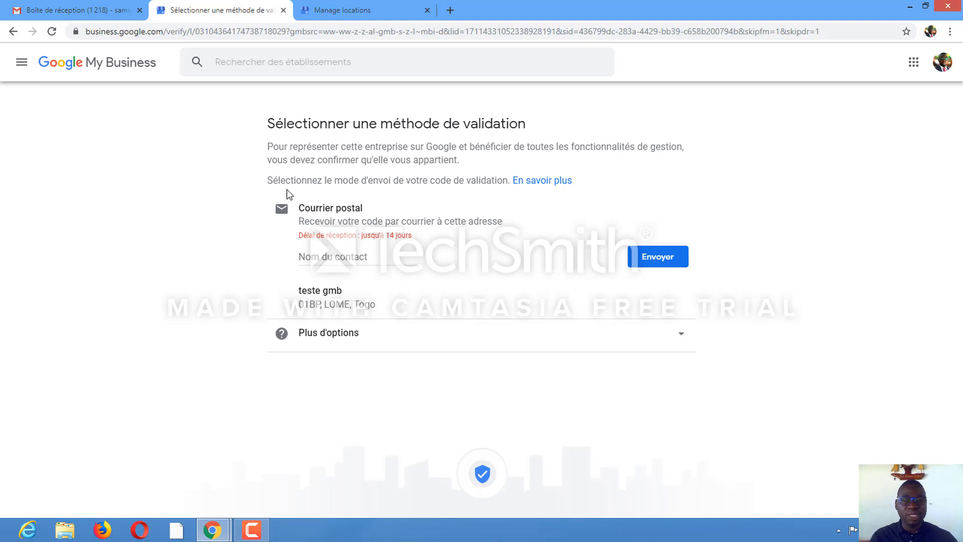
{"action": "double_click", "coordinate": [343, 182]}
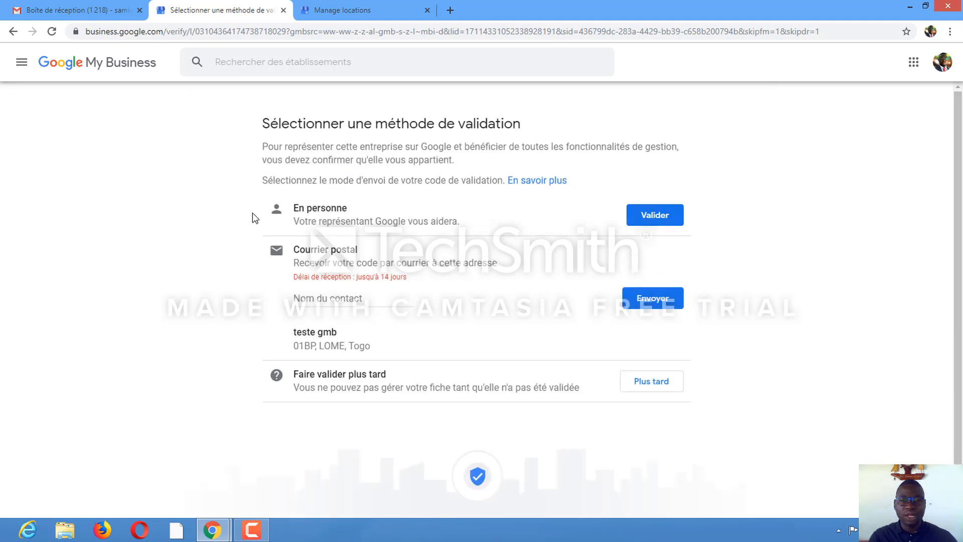
{"action": "left_click", "coordinate": [660, 220]}
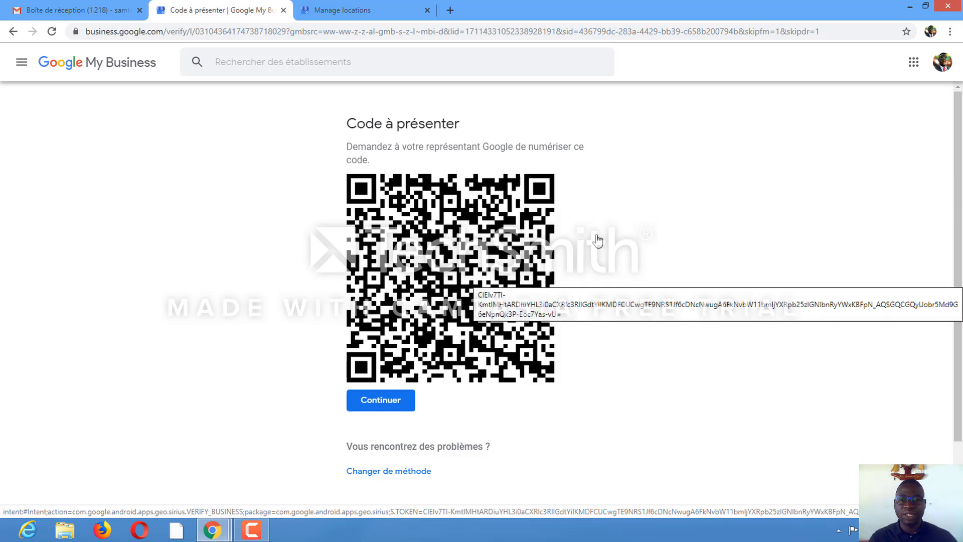
{"action": "scroll", "coordinate": [597, 241], "scroll_direction": "down", "scroll_amount": 2}
{"action": "left_click", "coordinate": [373, 343]}
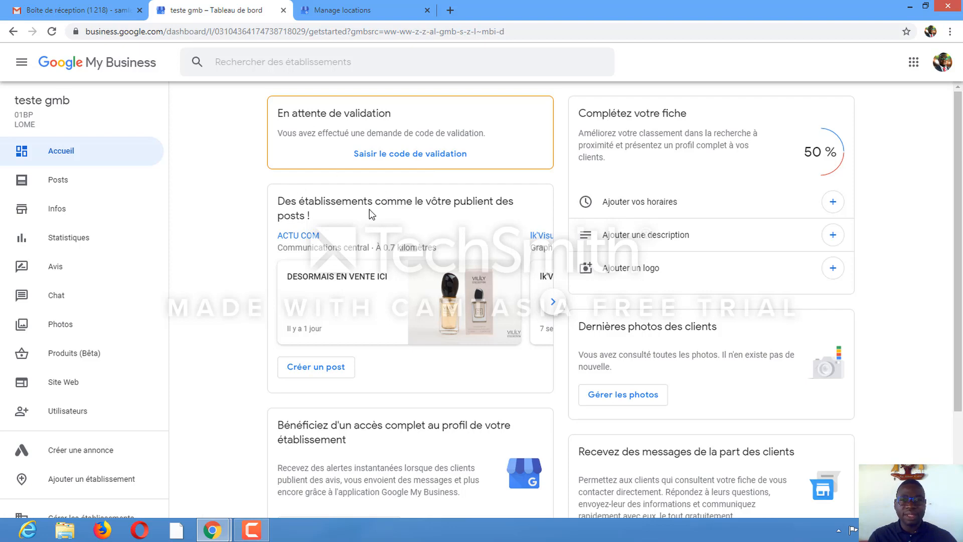
Open the Posts section and start creating a new post
{"action": "scroll", "coordinate": [415, 194], "scroll_direction": "down", "scroll_amount": 3}
{"action": "scroll", "coordinate": [416, 194], "scroll_direction": "up", "scroll_amount": 3}
{"action": "scroll", "coordinate": [394, 179], "scroll_direction": "down", "scroll_amount": 3}
{"action": "scroll", "coordinate": [394, 179], "scroll_direction": "up", "scroll_amount": 3}
{"action": "left_click", "coordinate": [54, 185]}
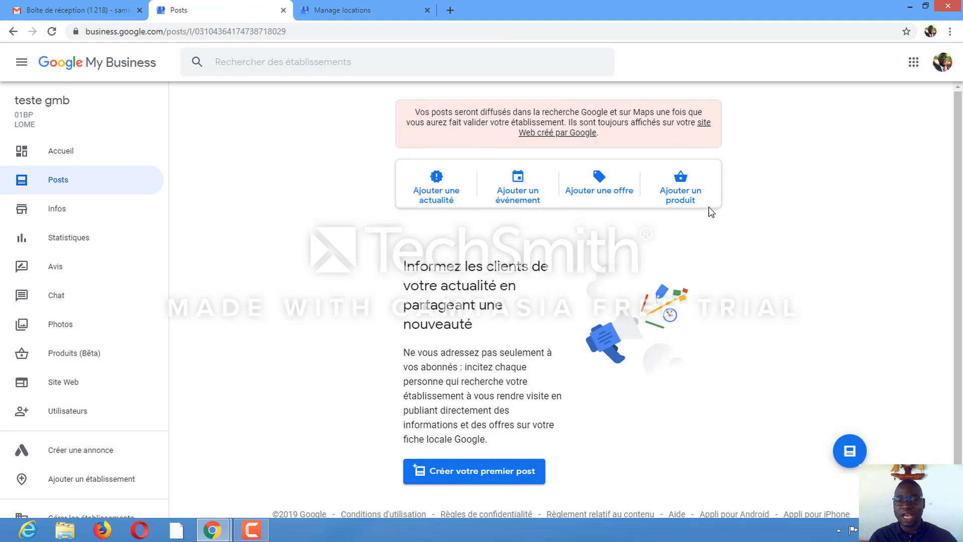
{"action": "scroll", "coordinate": [719, 278], "scroll_direction": "down", "scroll_amount": 1}
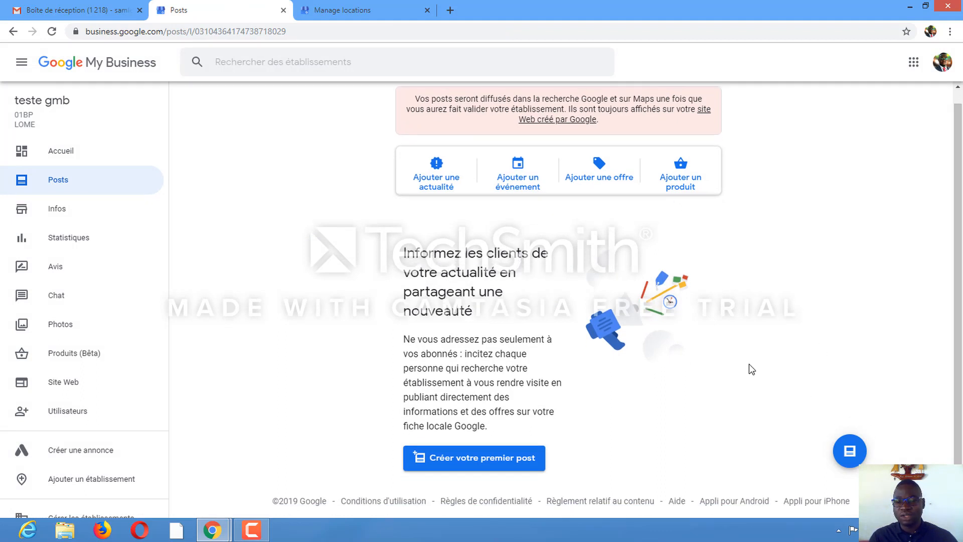
{"action": "left_click", "coordinate": [850, 455]}
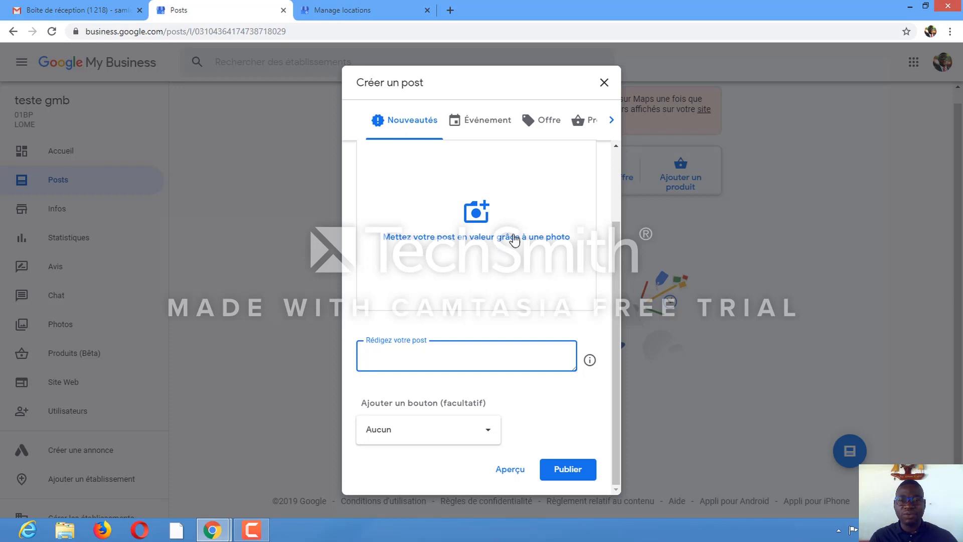
Add the Desktop image rcc as the post's photo
{"action": "left_click", "coordinate": [465, 220]}
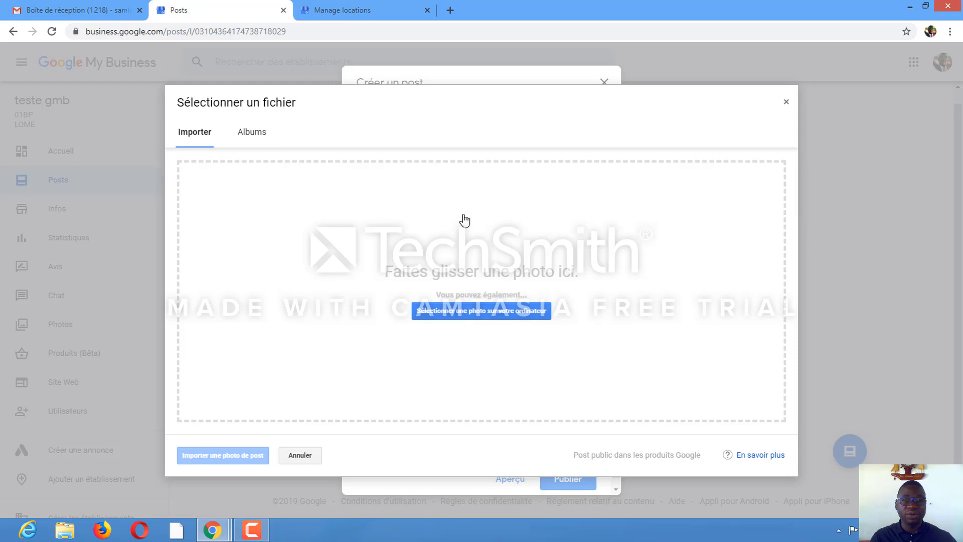
{"action": "left_click", "coordinate": [484, 312]}
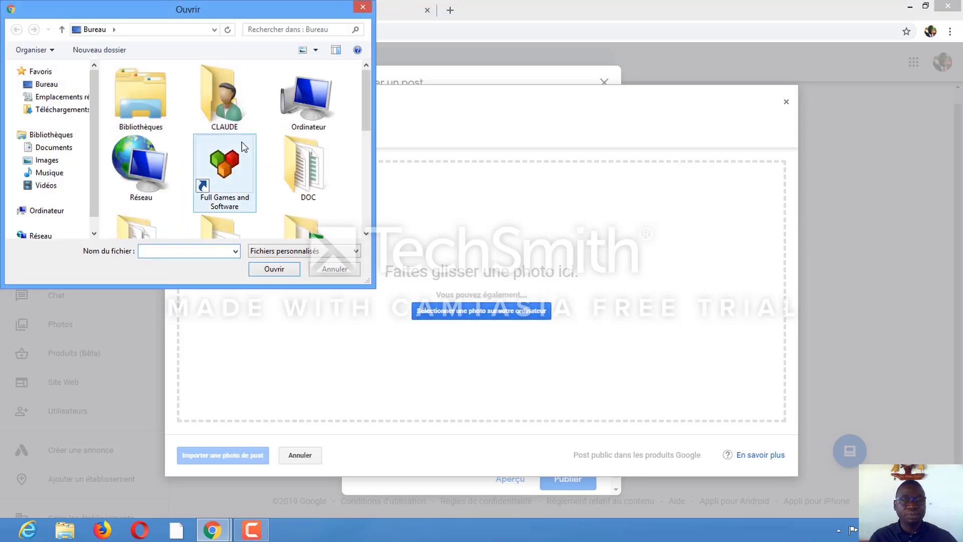
{"action": "left_click", "coordinate": [56, 83]}
{"action": "left_click", "coordinate": [224, 163]}
{"action": "scroll", "coordinate": [229, 160], "scroll_direction": "down", "scroll_amount": 3}
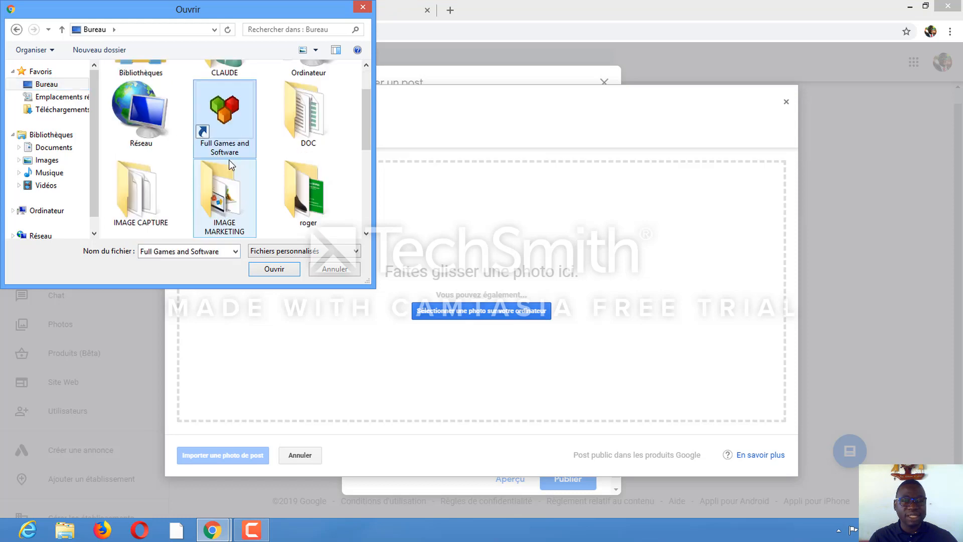
{"action": "scroll", "coordinate": [229, 160], "scroll_direction": "down", "scroll_amount": 4}
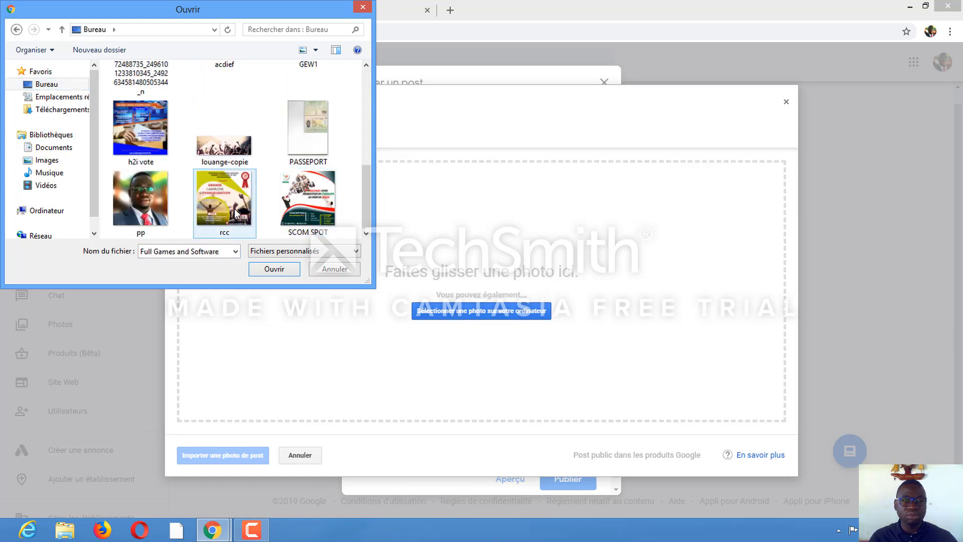
{"action": "left_click", "coordinate": [215, 192]}
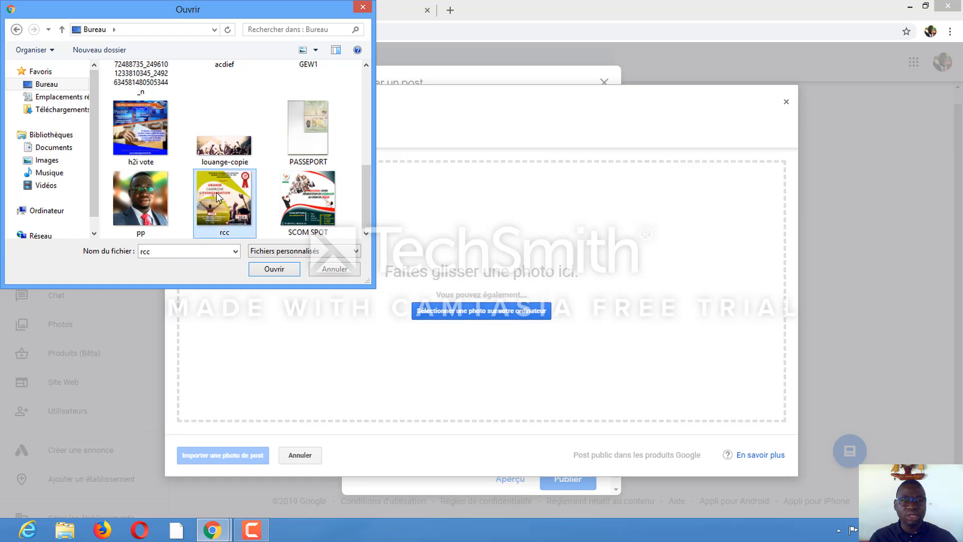
{"action": "left_click", "coordinate": [267, 269]}
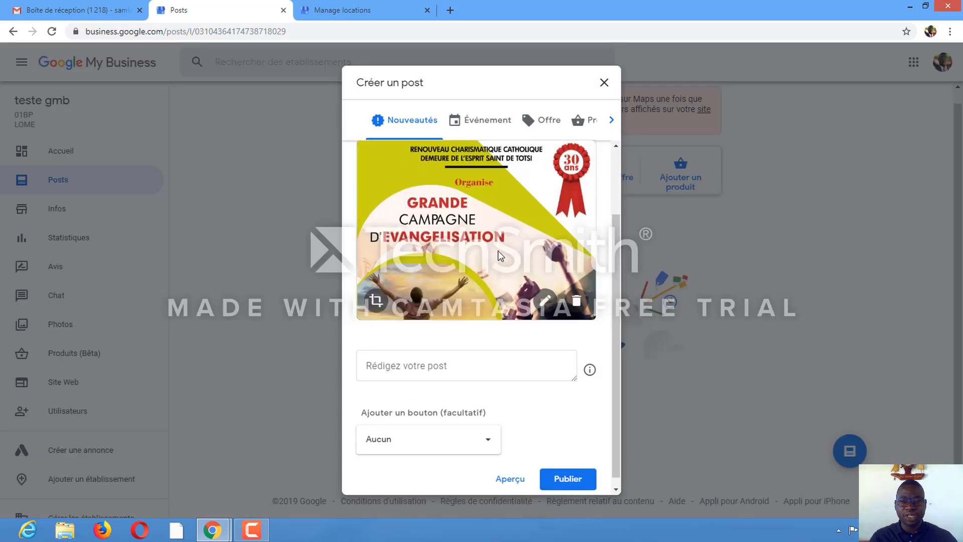
Write POST as the post text
{"action": "scroll", "coordinate": [499, 252], "scroll_direction": "down", "scroll_amount": 1}
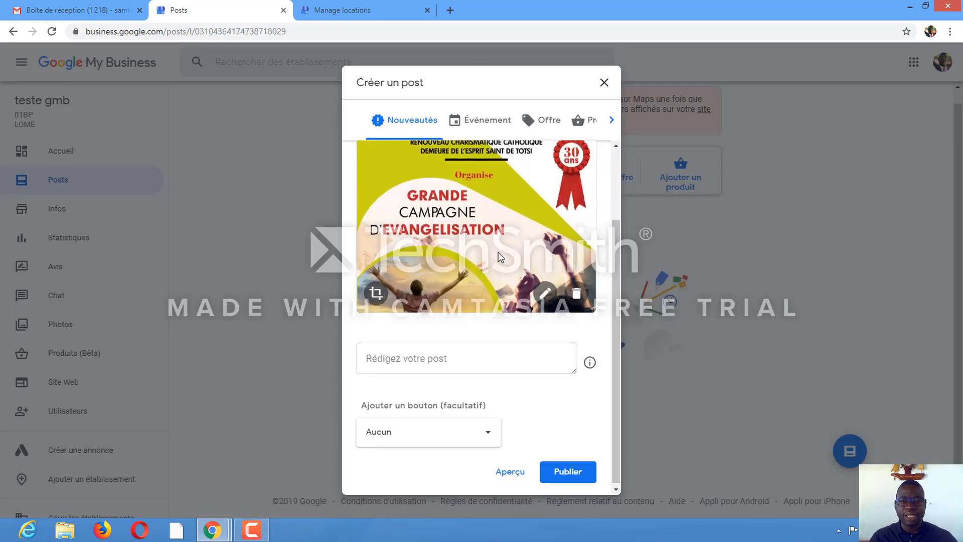
{"action": "left_click", "coordinate": [401, 358]}
{"action": "type", "text": "P"}
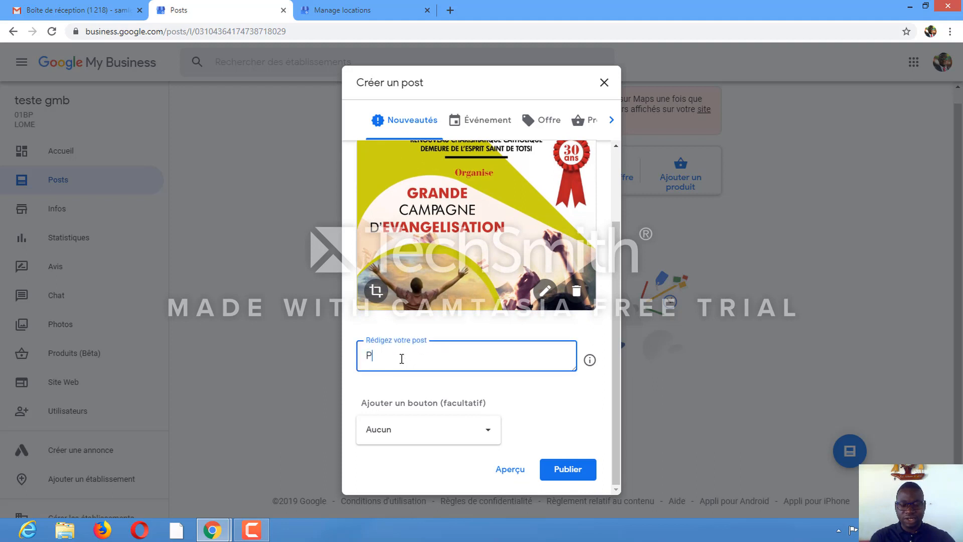
{"action": "type", "text": "OST"}
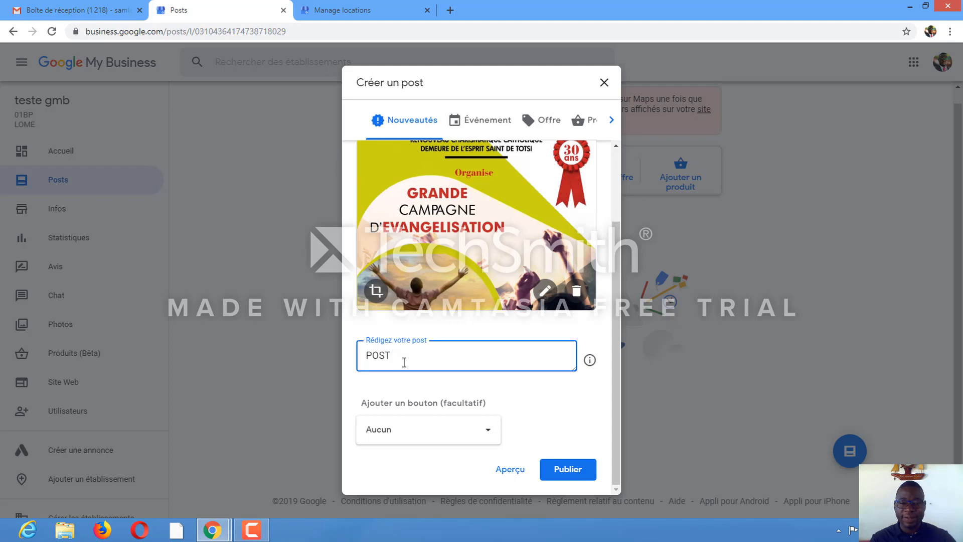
{"action": "left_click", "coordinate": [490, 431]}
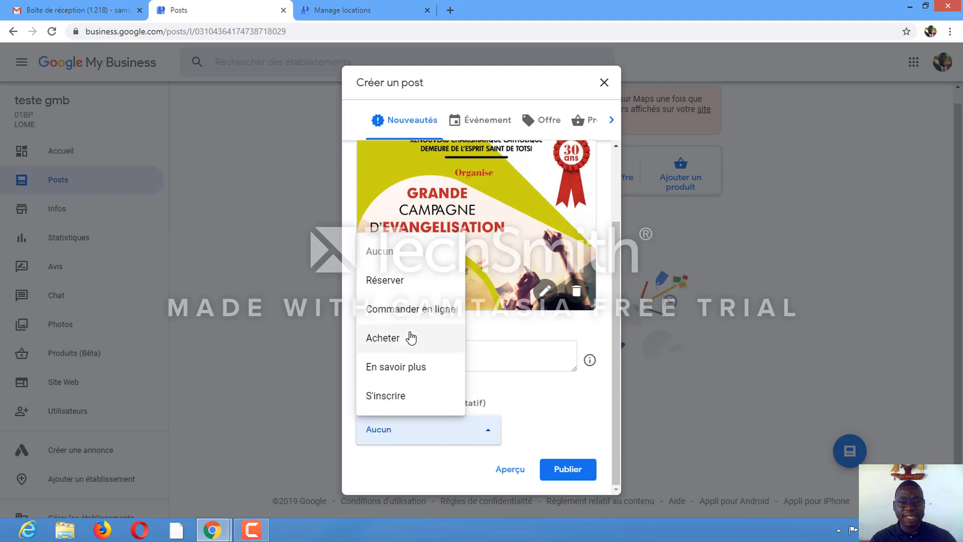
{"action": "left_click", "coordinate": [385, 341]}
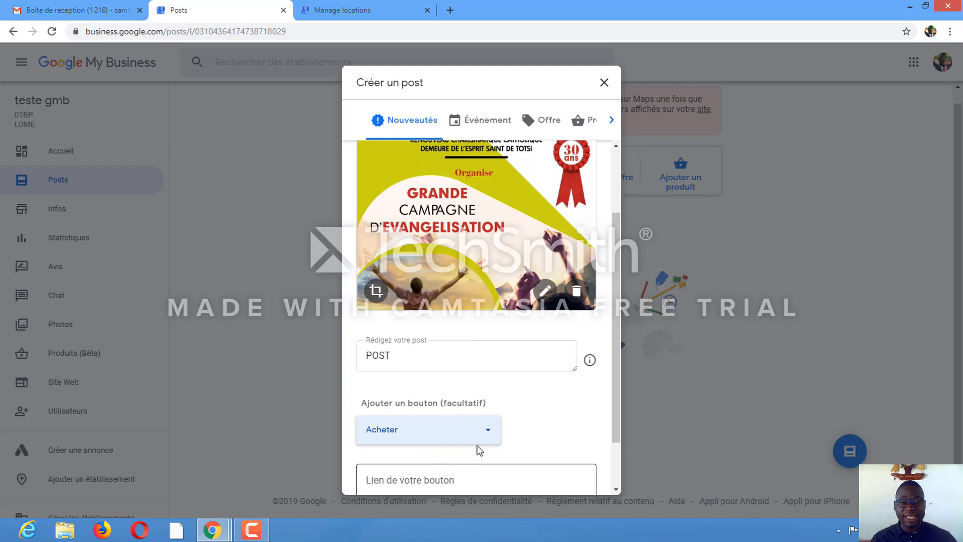
{"action": "scroll", "coordinate": [479, 442], "scroll_direction": "down", "scroll_amount": 1}
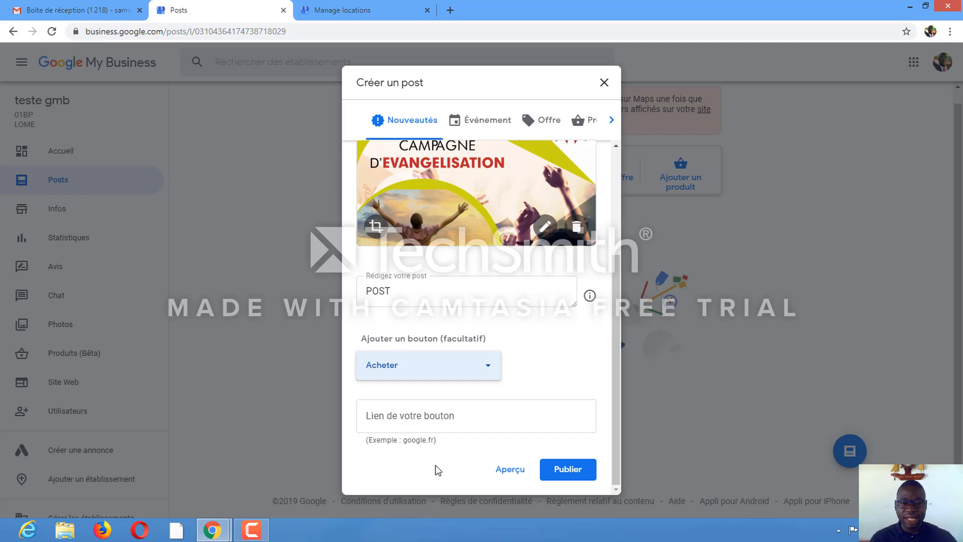
{"action": "left_click", "coordinate": [489, 372]}
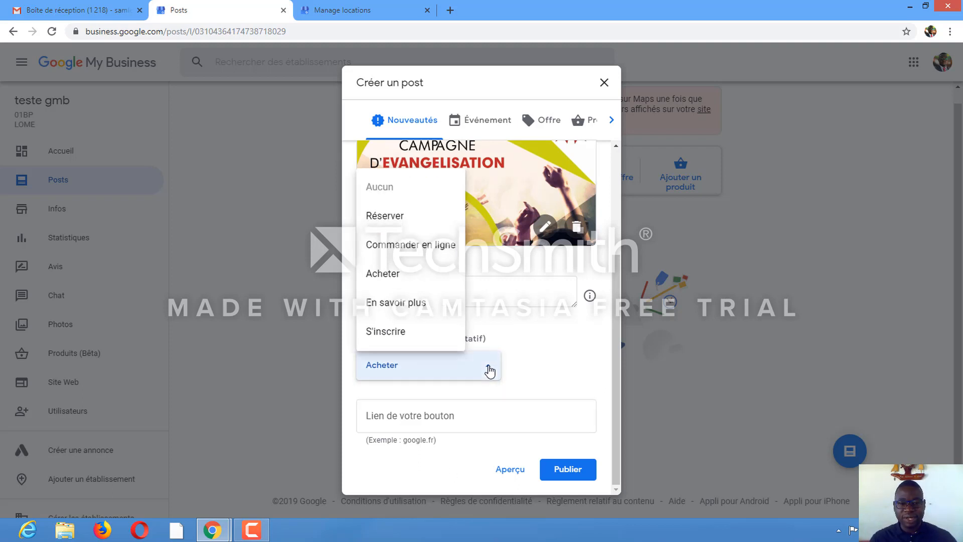
{"action": "left_click", "coordinate": [389, 187]}
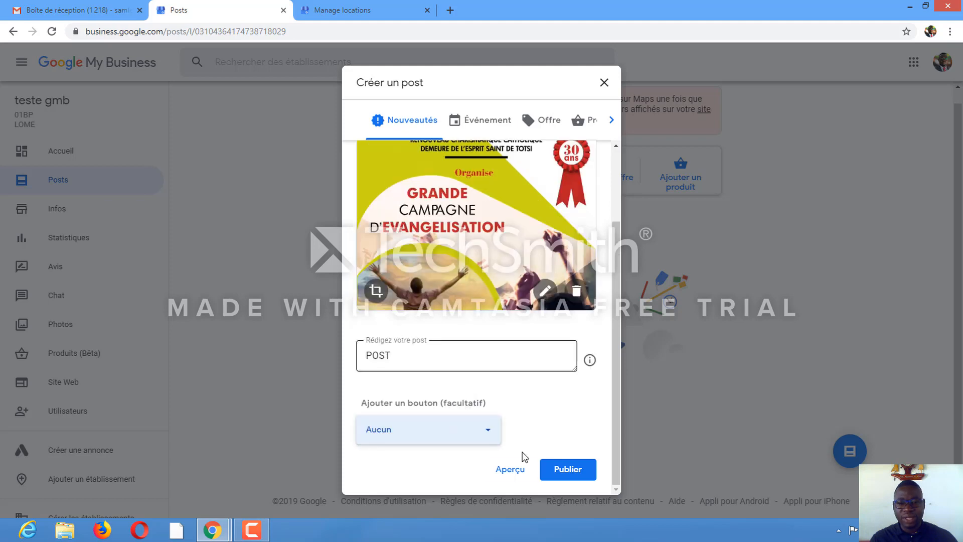
Publish the post
{"action": "left_click", "coordinate": [579, 477]}
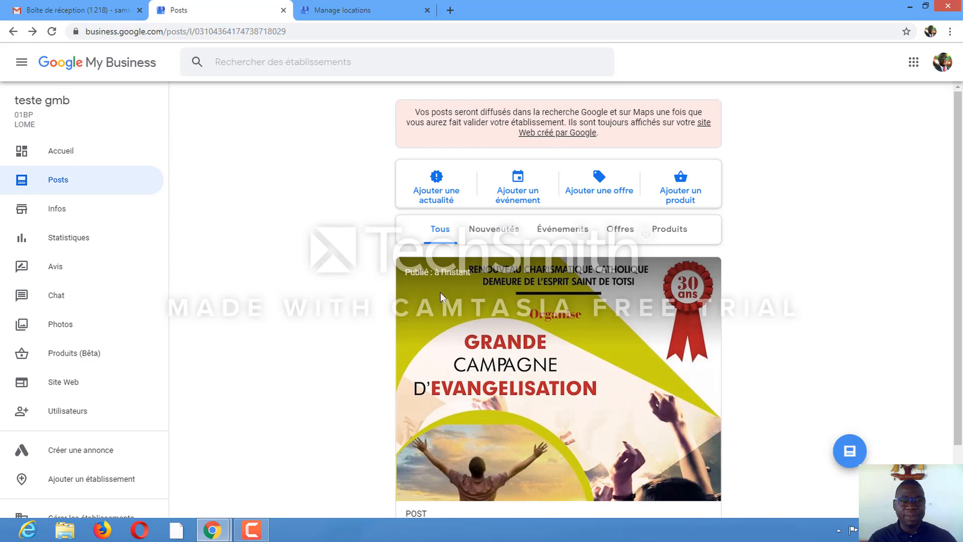
{"action": "scroll", "coordinate": [382, 277], "scroll_direction": "down", "scroll_amount": 2}
{"action": "scroll", "coordinate": [391, 295], "scroll_direction": "up", "scroll_amount": 2}
Open the business info and rename the business to TESTE GMB
{"action": "left_click", "coordinate": [50, 215]}
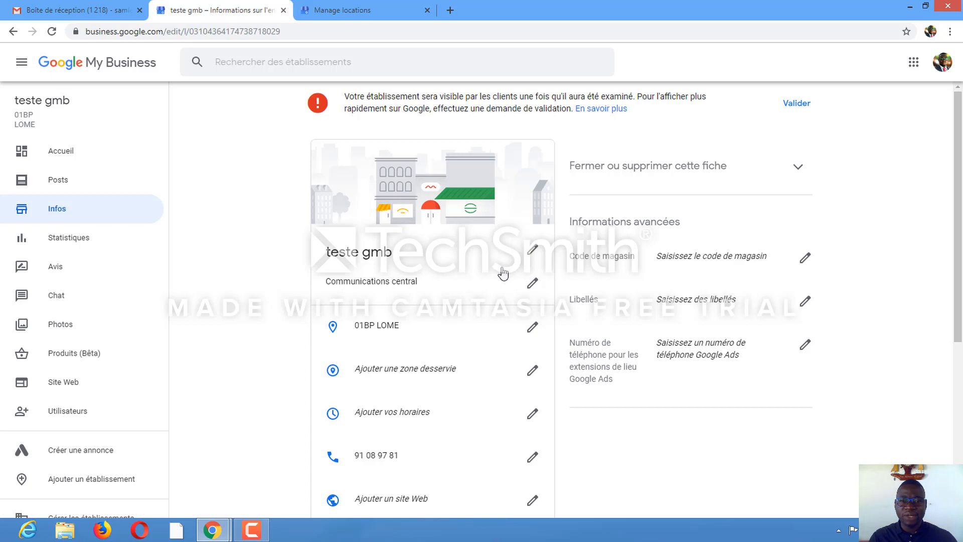
{"action": "scroll", "coordinate": [476, 185], "scroll_direction": "down", "scroll_amount": 2}
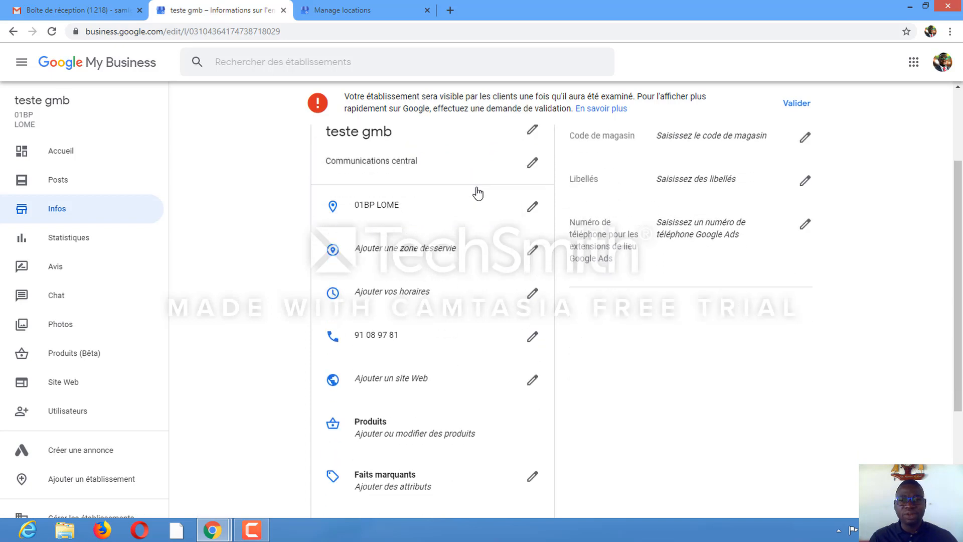
{"action": "scroll", "coordinate": [476, 188], "scroll_direction": "up", "scroll_amount": 2}
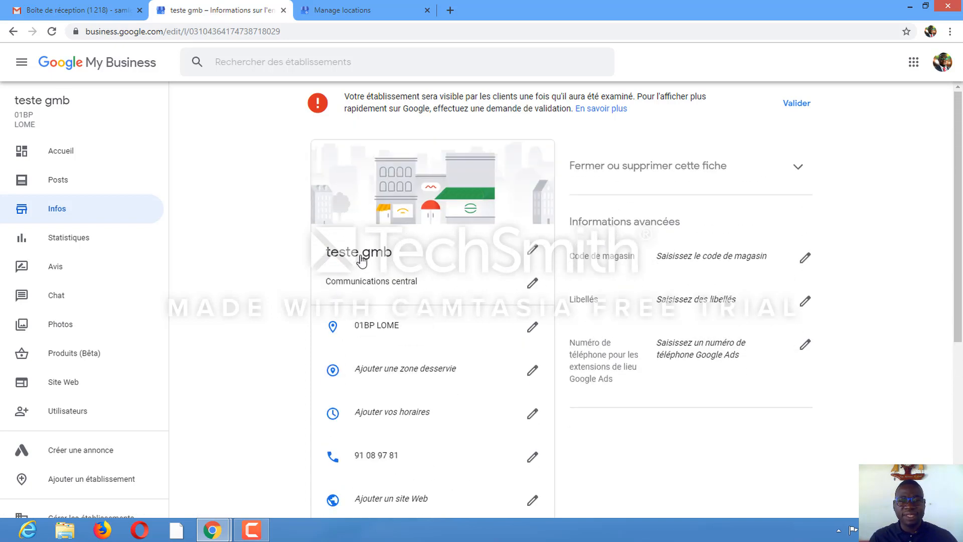
{"action": "left_click", "coordinate": [534, 254]}
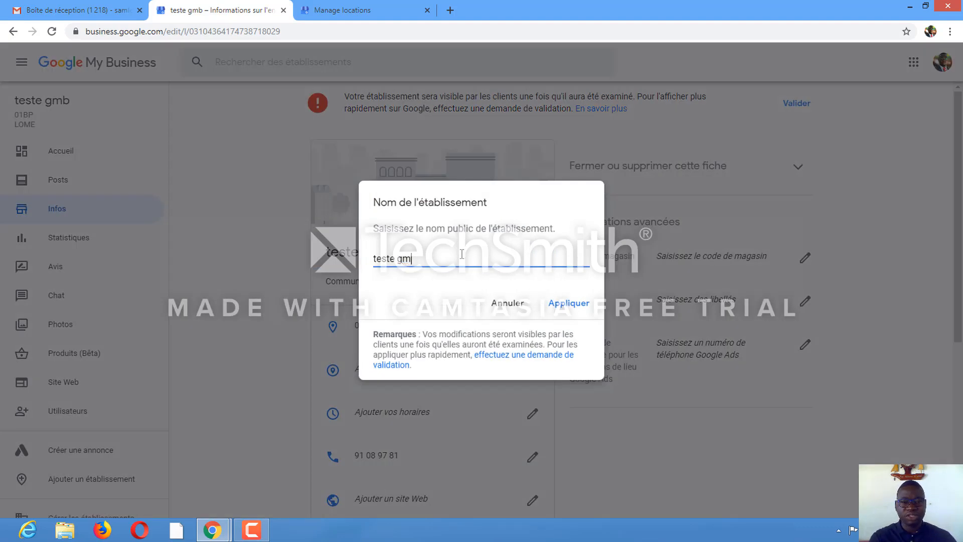
{"action": "key", "text": "BackSpace"}
{"action": "key", "text": "BackSpace"}
{"action": "key", "text": "BackSpace"}
{"action": "key", "text": "BackSpace"}
{"action": "key", "text": "BackSpace"}
{"action": "key", "text": "BackSpace"}
{"action": "key", "text": "BackSpace"}
{"action": "key", "text": "BackSpace"}
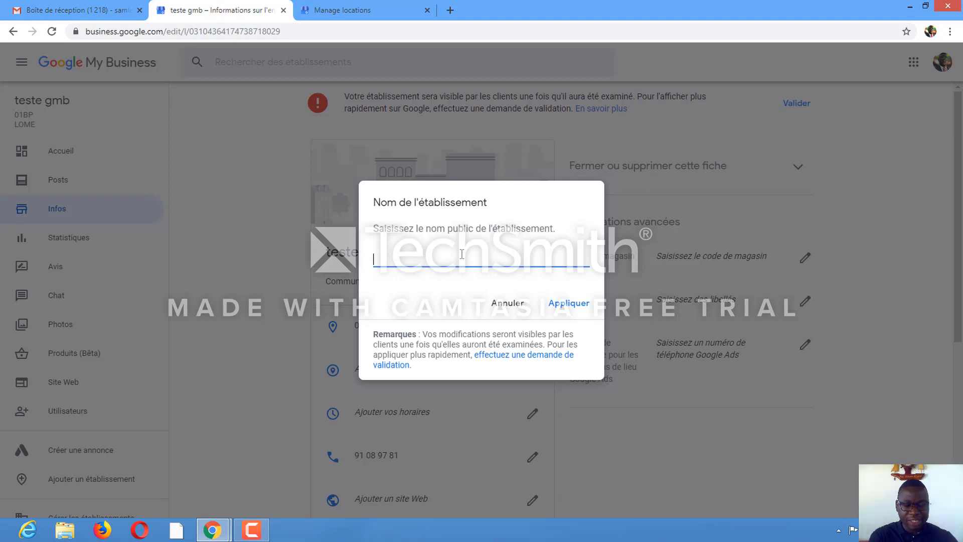
{"action": "type", "text": "TESTE GM"}
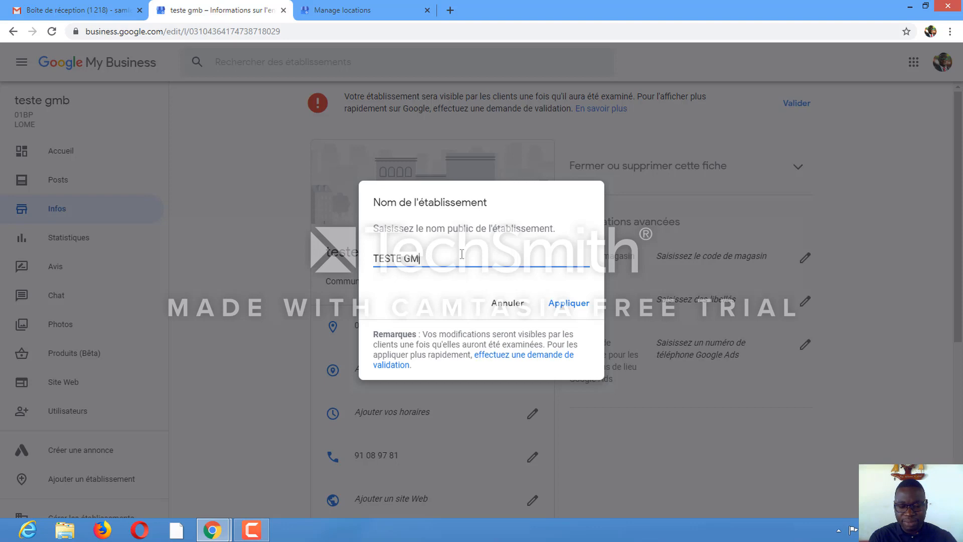
{"action": "type", "text": "B"}
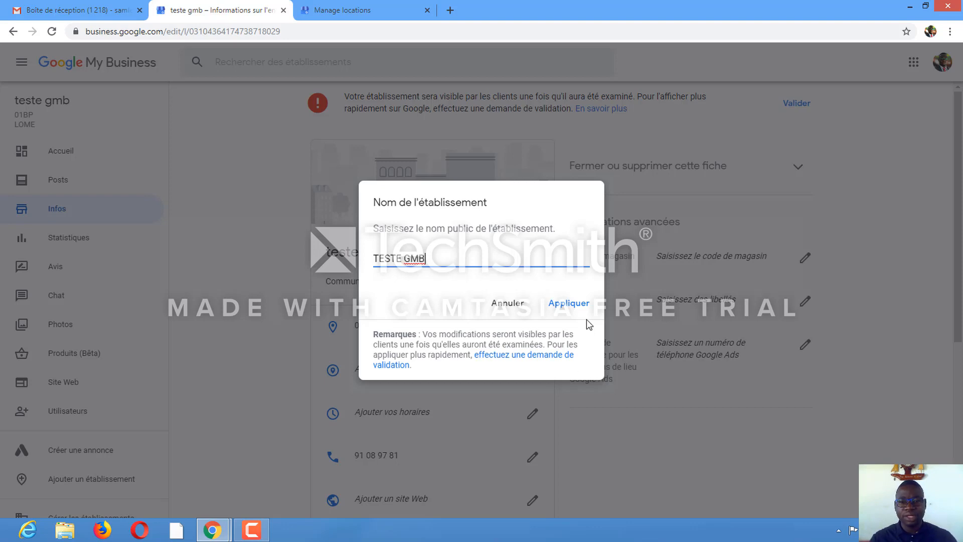
{"action": "left_click", "coordinate": [577, 306]}
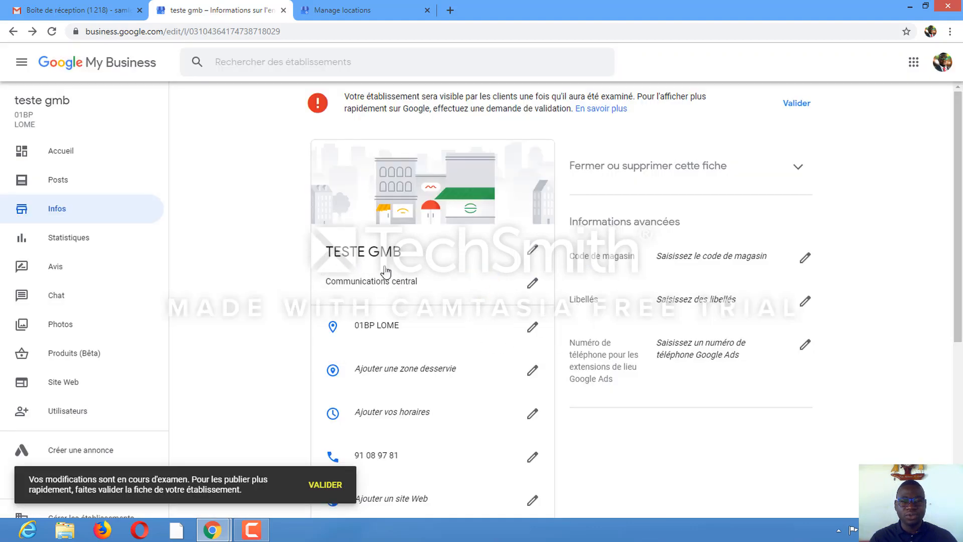
{"action": "scroll", "coordinate": [462, 279], "scroll_direction": "down", "scroll_amount": 2}
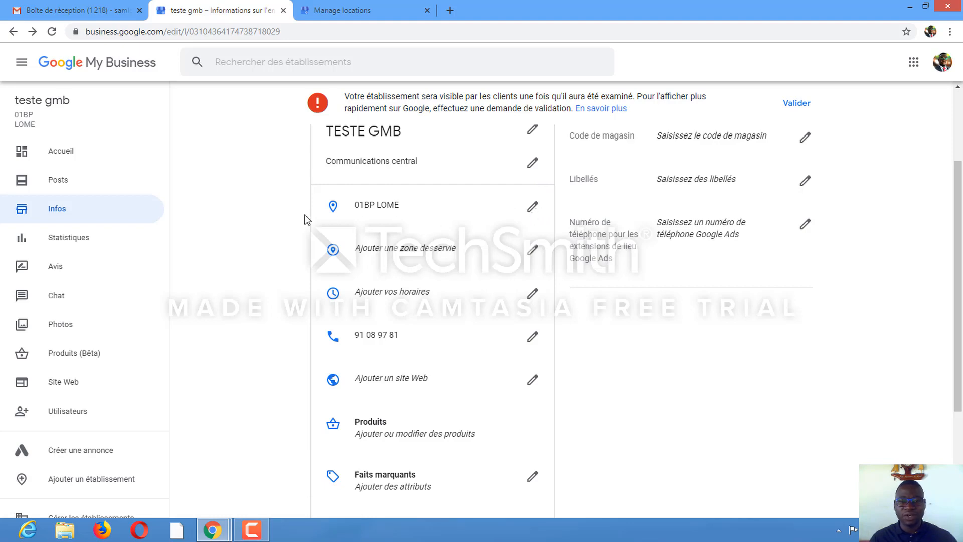
Reposition the business address marker on the map and apply the change
{"action": "left_click", "coordinate": [532, 208]}
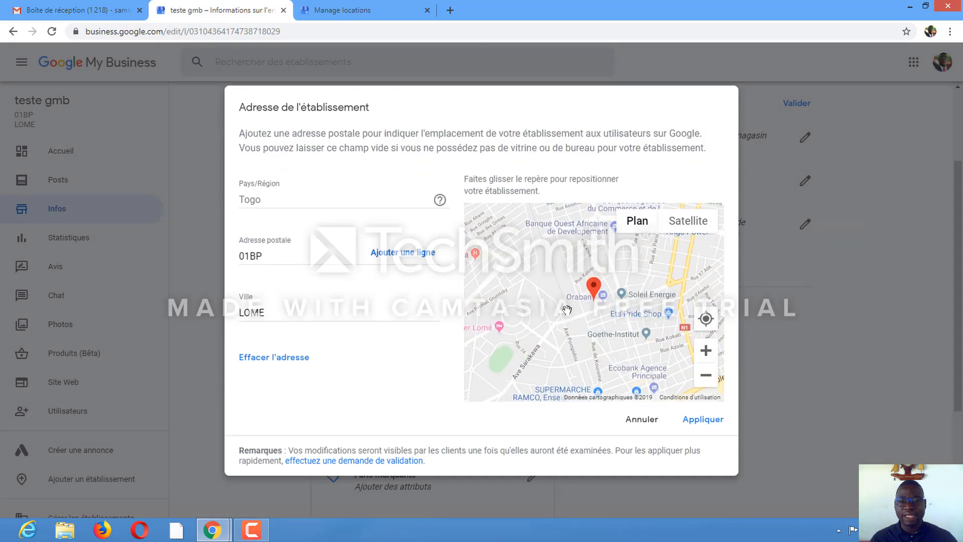
{"action": "mouse_move", "coordinate": [567, 310]}
{"action": "left_mouse_down"}
{"action": "mouse_move", "coordinate": [582, 286]}
{"action": "mouse_move", "coordinate": [602, 290]}
{"action": "mouse_move", "coordinate": [580, 289]}
{"action": "left_mouse_up"}
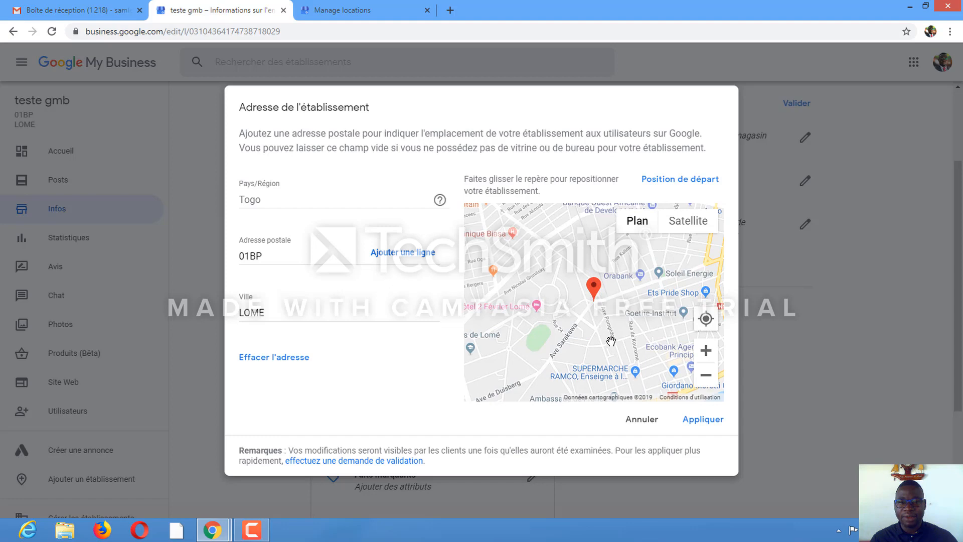
{"action": "left_click", "coordinate": [694, 423]}
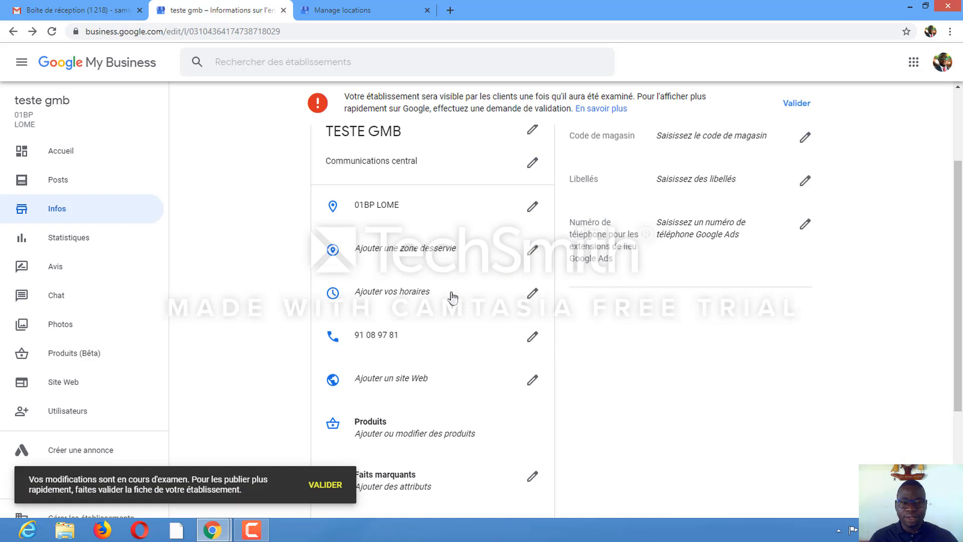
Set the opening hours to Monday open 24h/24 and Tuesday 07:00 – 17:30, and apply them
{"action": "scroll", "coordinate": [452, 298], "scroll_direction": "down", "scroll_amount": 3}
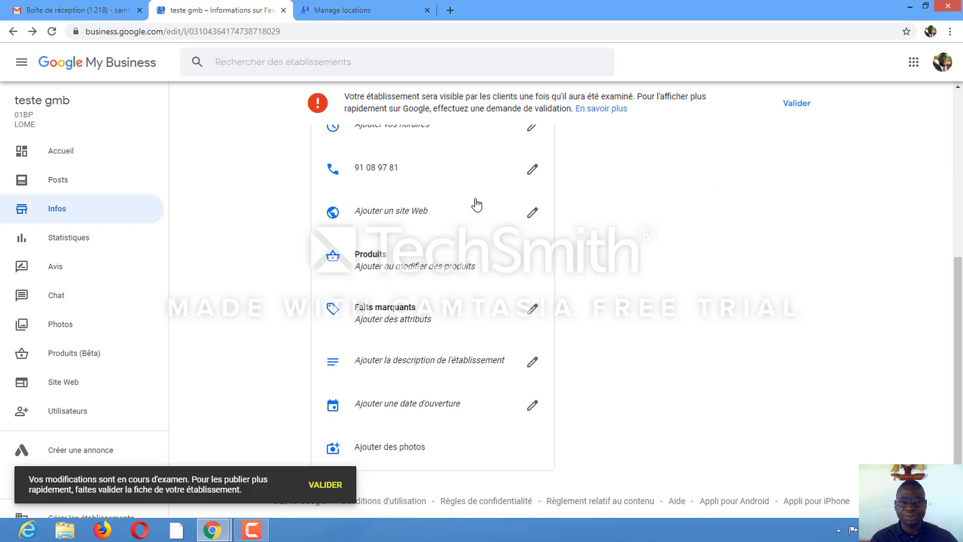
{"action": "scroll", "coordinate": [439, 205], "scroll_direction": "up", "scroll_amount": 1}
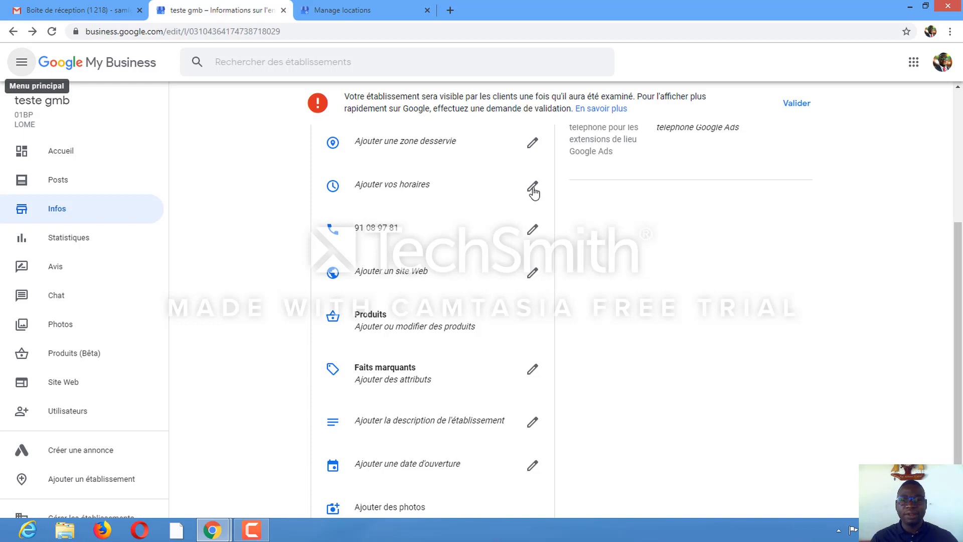
{"action": "left_click", "coordinate": [533, 190]}
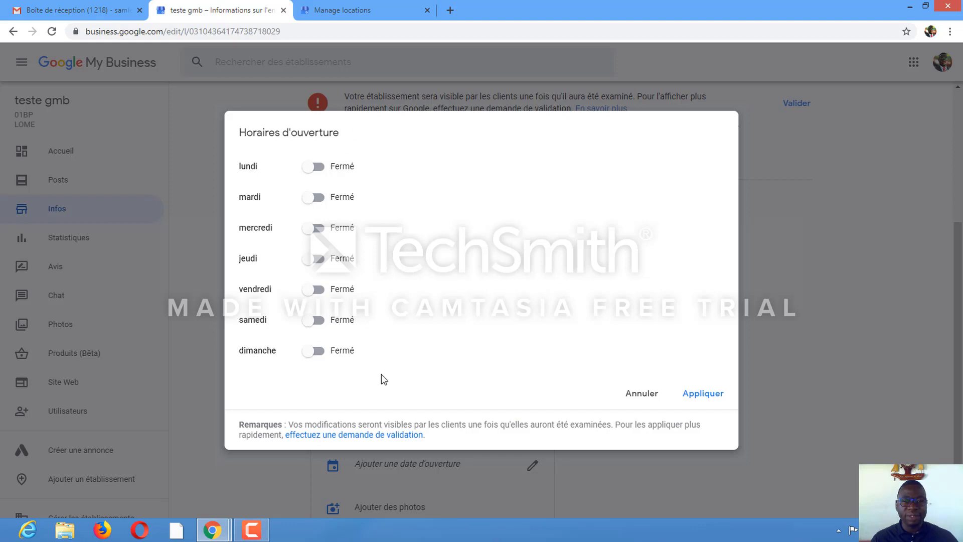
{"action": "left_click", "coordinate": [319, 168]}
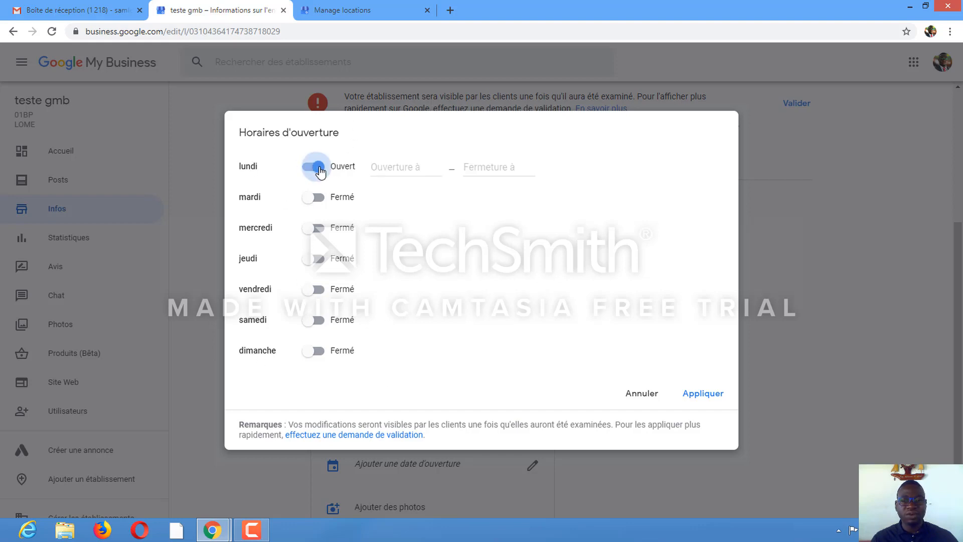
{"action": "left_click", "coordinate": [394, 170]}
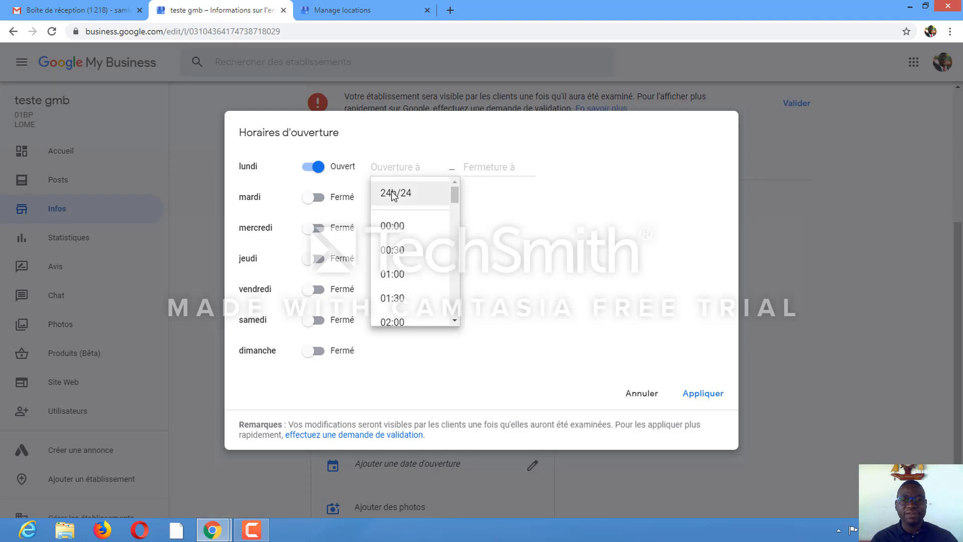
{"action": "left_click", "coordinate": [394, 192]}
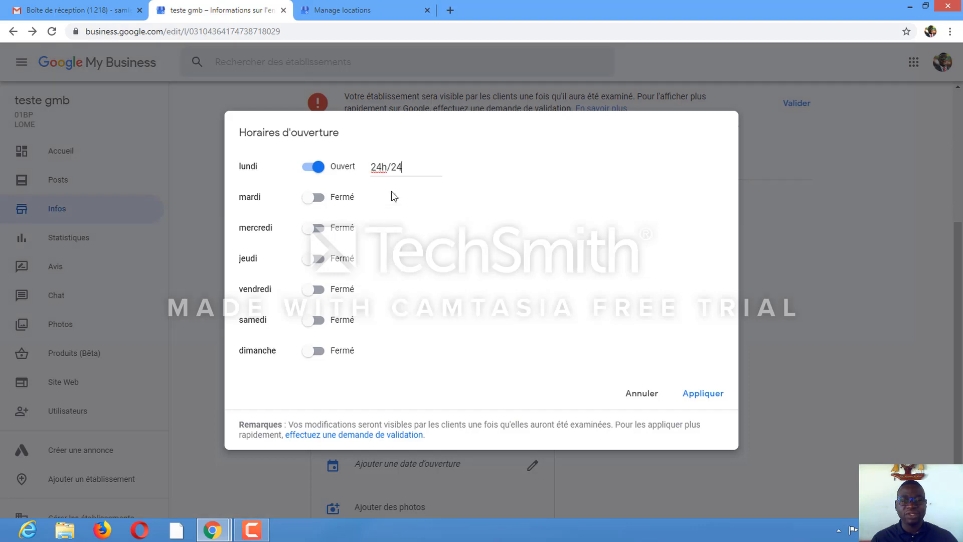
{"action": "left_click", "coordinate": [318, 200]}
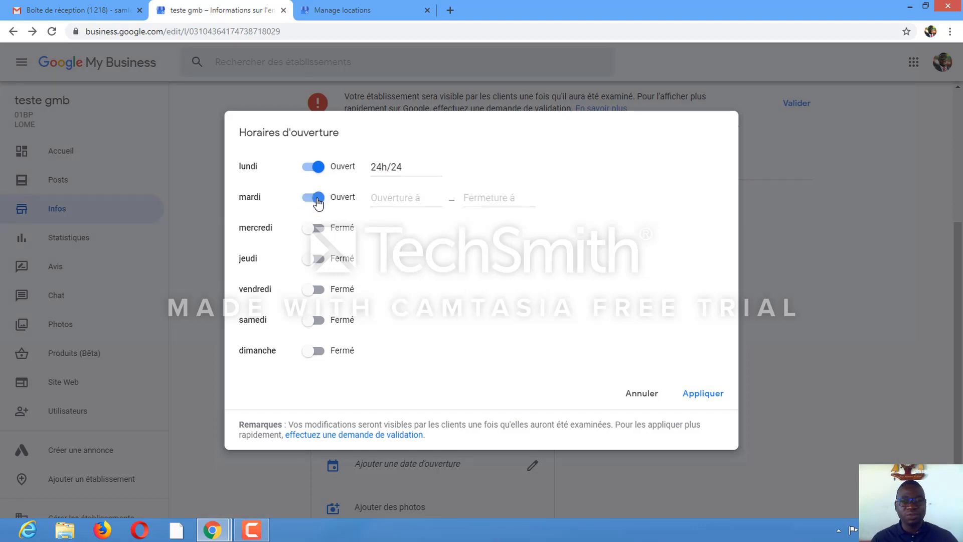
{"action": "left_click", "coordinate": [387, 200]}
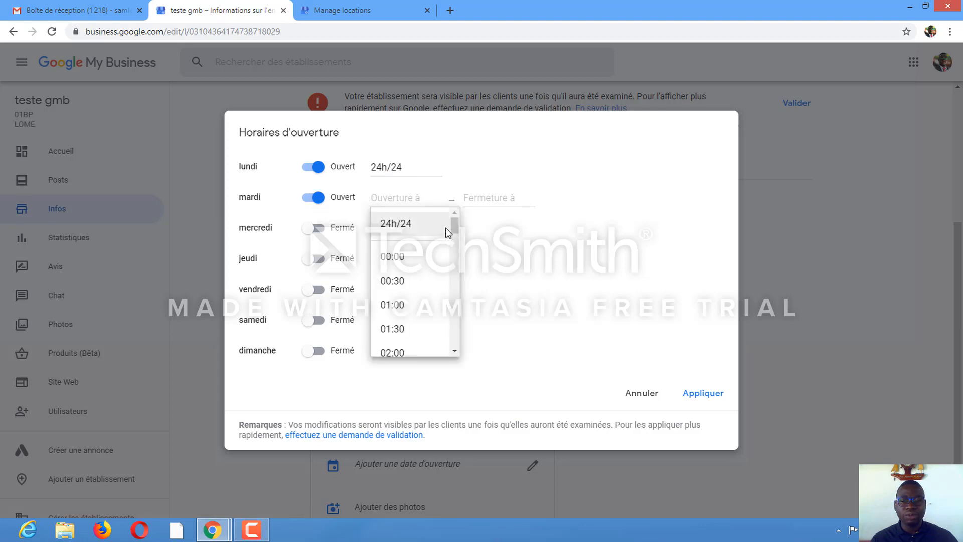
{"action": "left_click_drag", "start_coordinate": [452, 225], "coordinate": [460, 259]}
{"action": "left_click", "coordinate": [382, 291]}
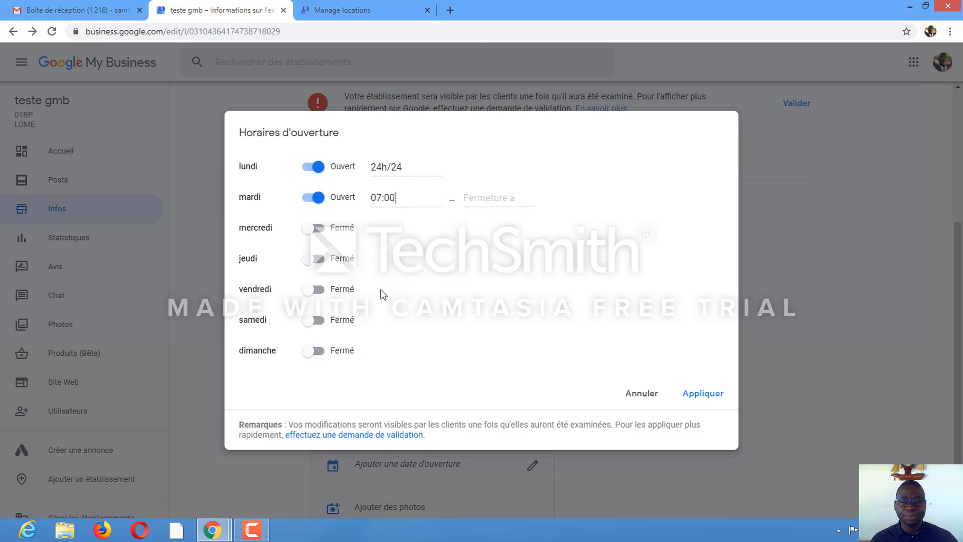
{"action": "left_click", "coordinate": [489, 201]}
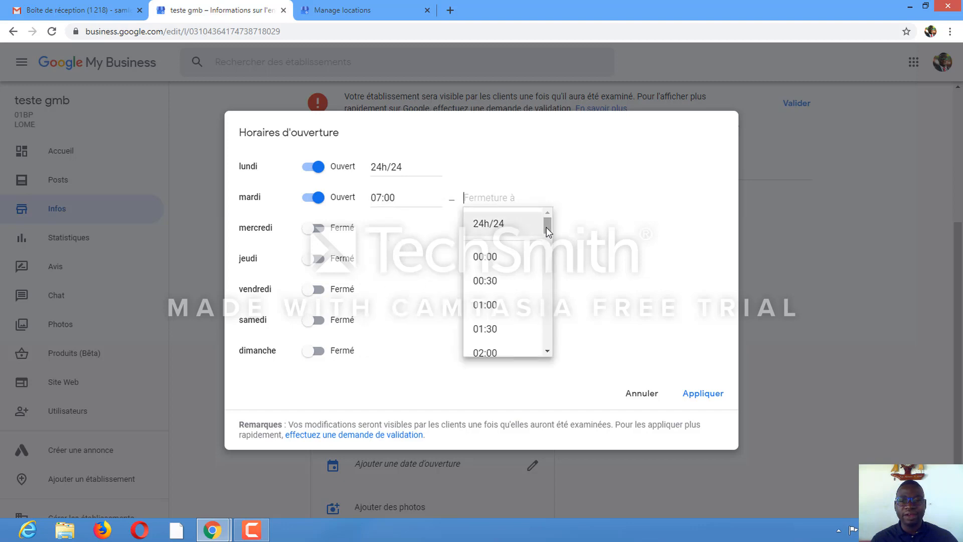
{"action": "left_click_drag", "start_coordinate": [546, 227], "coordinate": [566, 307]}
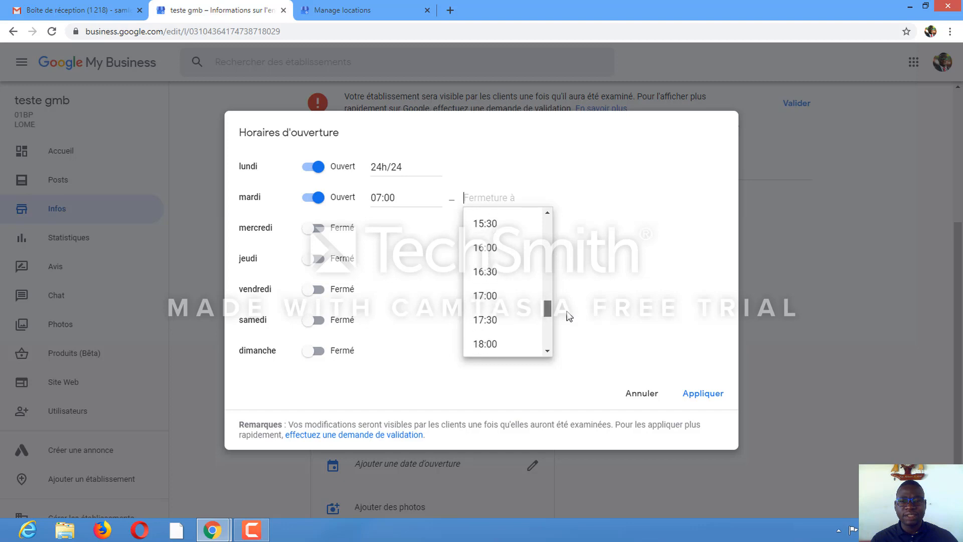
{"action": "left_click", "coordinate": [503, 326]}
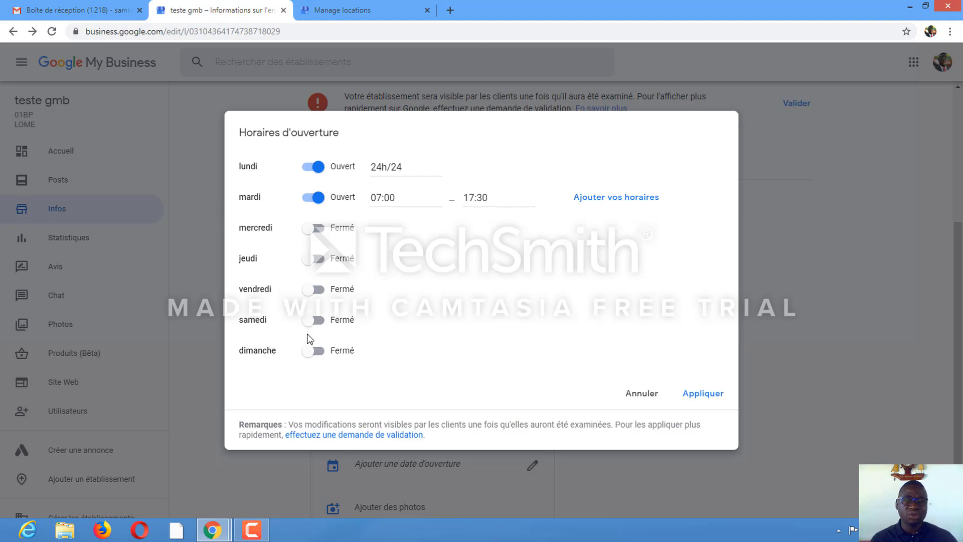
{"action": "left_click", "coordinate": [692, 397]}
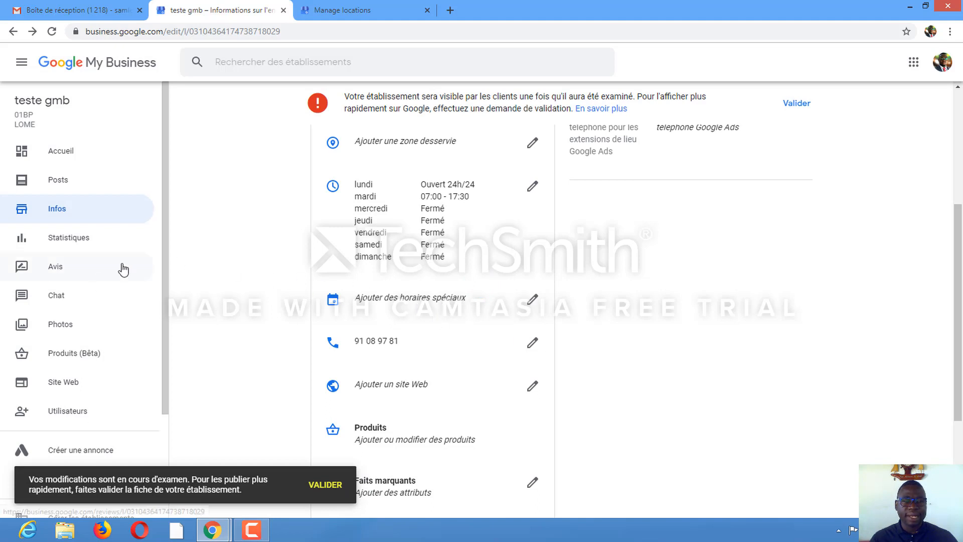
Open the Photos section and set the Desktop image louange-copie as the cover photo
{"action": "left_click", "coordinate": [59, 329]}
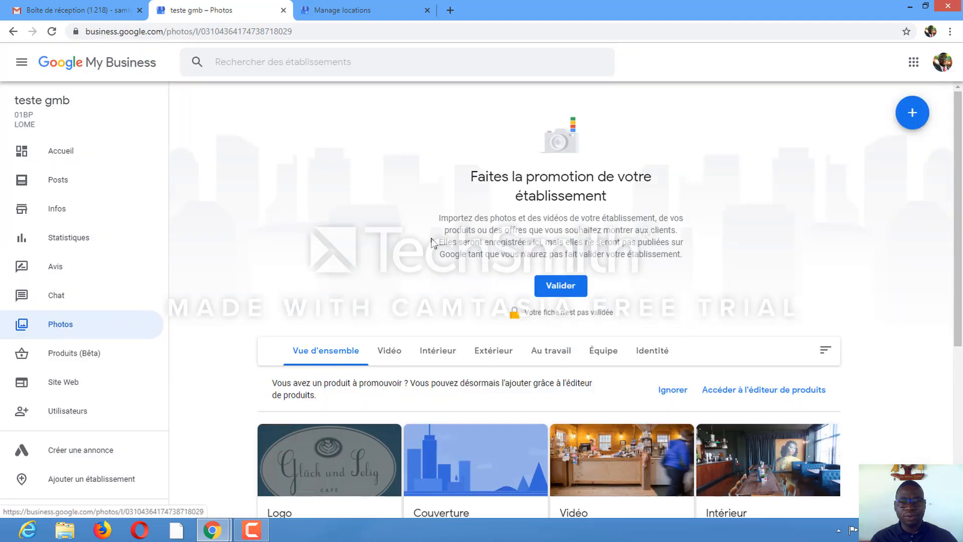
{"action": "scroll", "coordinate": [393, 231], "scroll_direction": "down", "scroll_amount": 5}
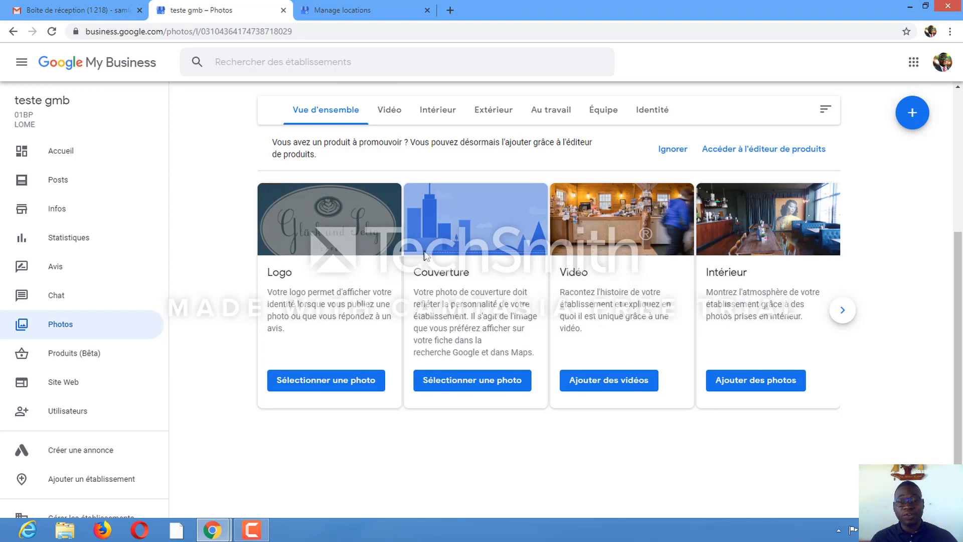
{"action": "scroll", "coordinate": [427, 257], "scroll_direction": "down", "scroll_amount": 1}
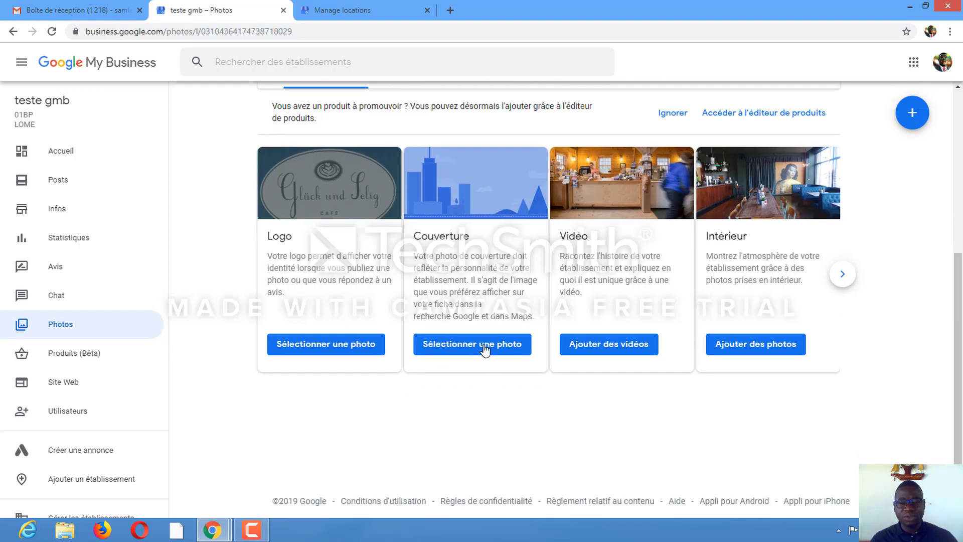
{"action": "left_click", "coordinate": [463, 349]}
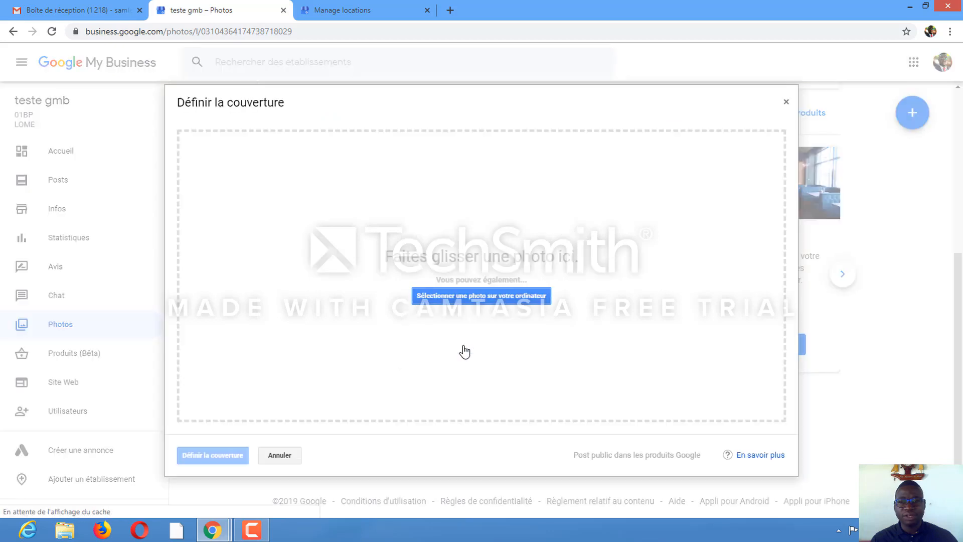
{"action": "left_click", "coordinate": [471, 305]}
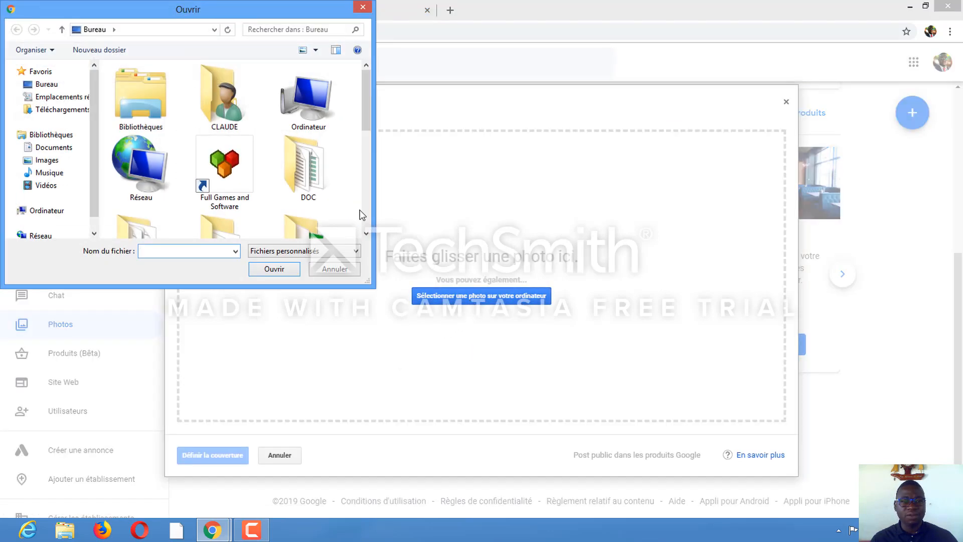
{"action": "left_click_drag", "start_coordinate": [368, 123], "coordinate": [376, 198]}
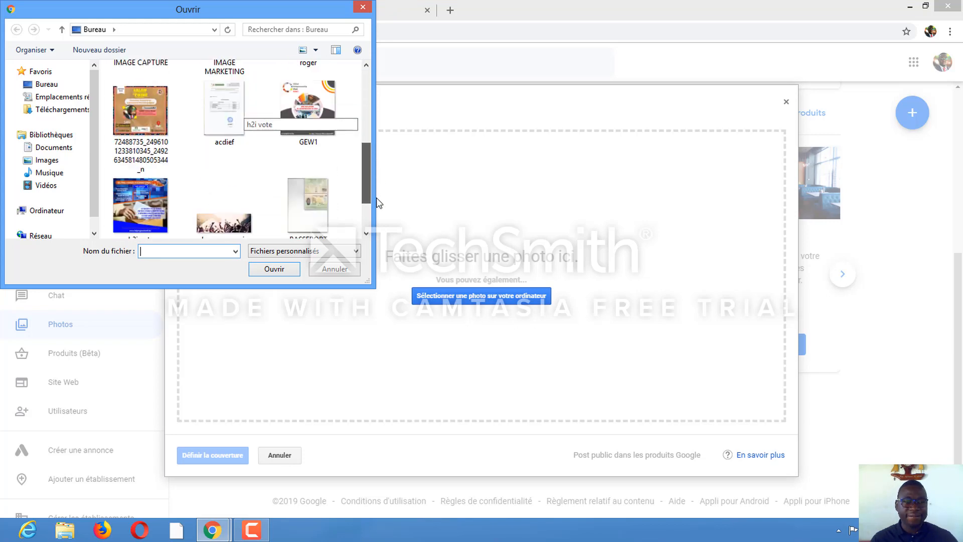
{"action": "left_click", "coordinate": [217, 209]}
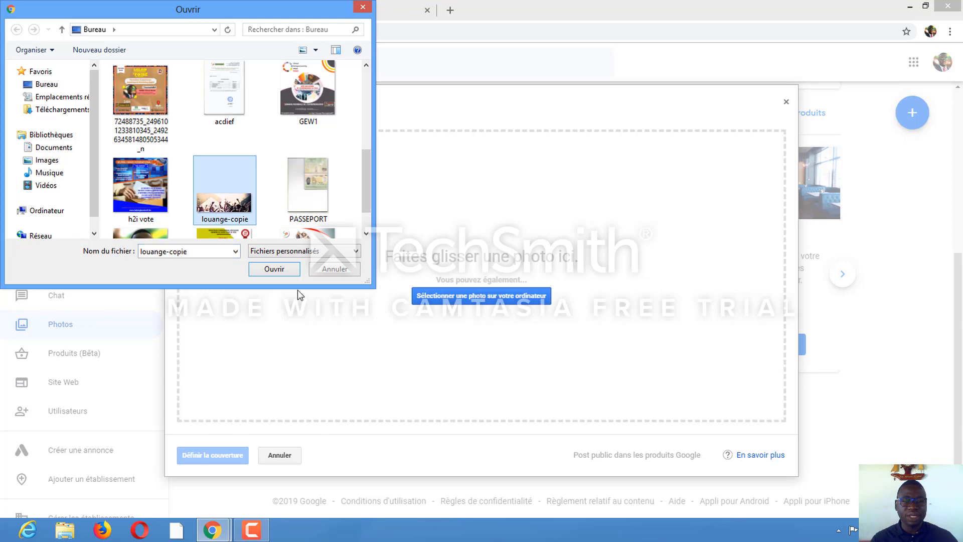
{"action": "left_click", "coordinate": [274, 270]}
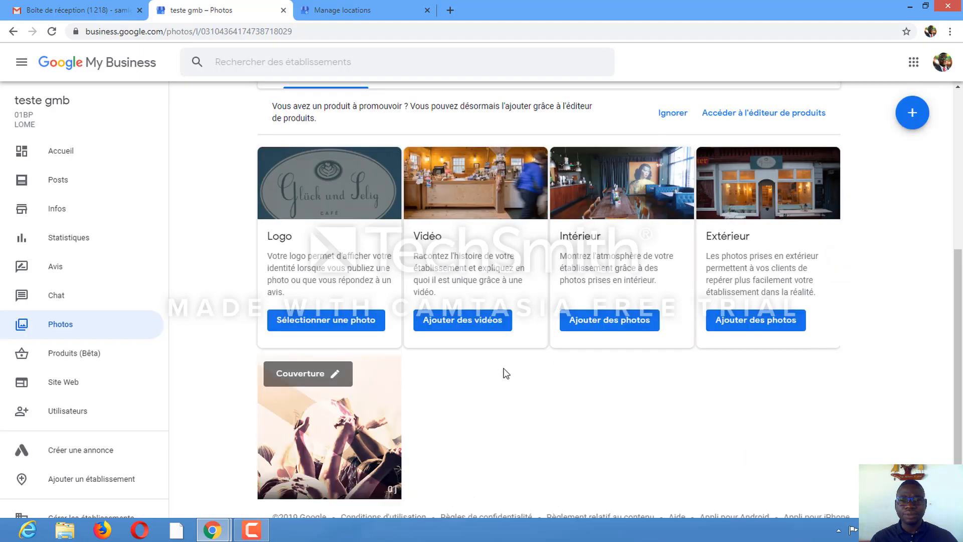
Upload the Desktop photos GEW1 and pp to the business's photos
{"action": "scroll", "coordinate": [542, 339], "scroll_direction": "up", "scroll_amount": 2}
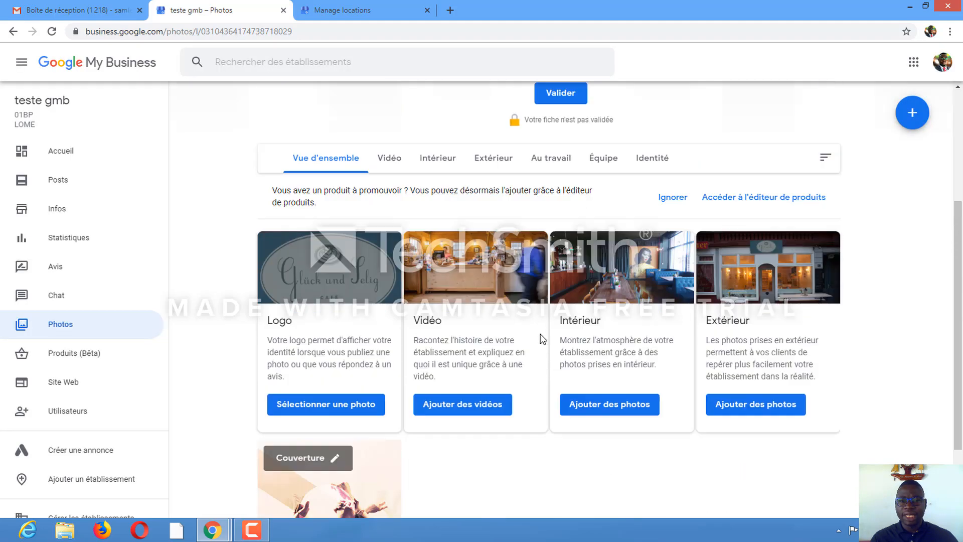
{"action": "scroll", "coordinate": [542, 340], "scroll_direction": "up", "scroll_amount": 4}
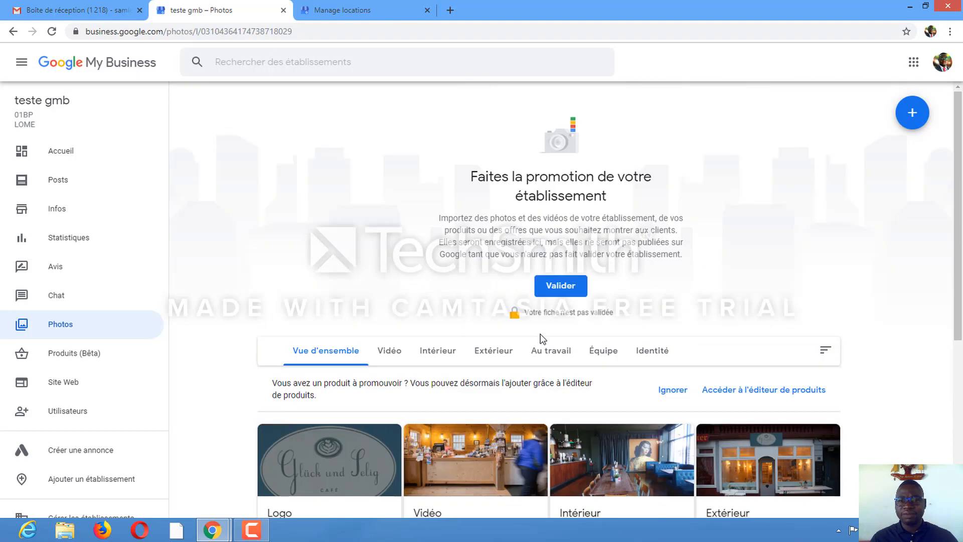
{"action": "left_click", "coordinate": [911, 121]}
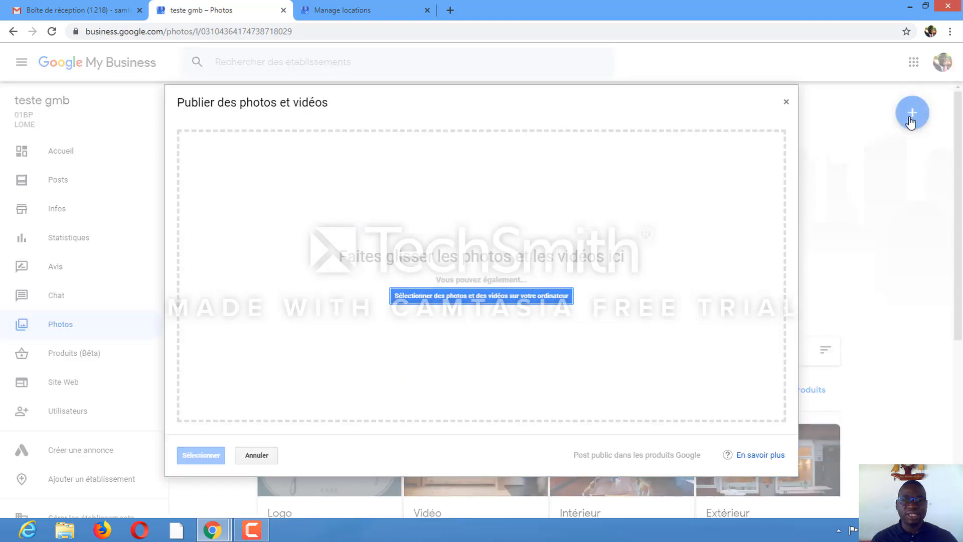
{"action": "left_click", "coordinate": [508, 299]}
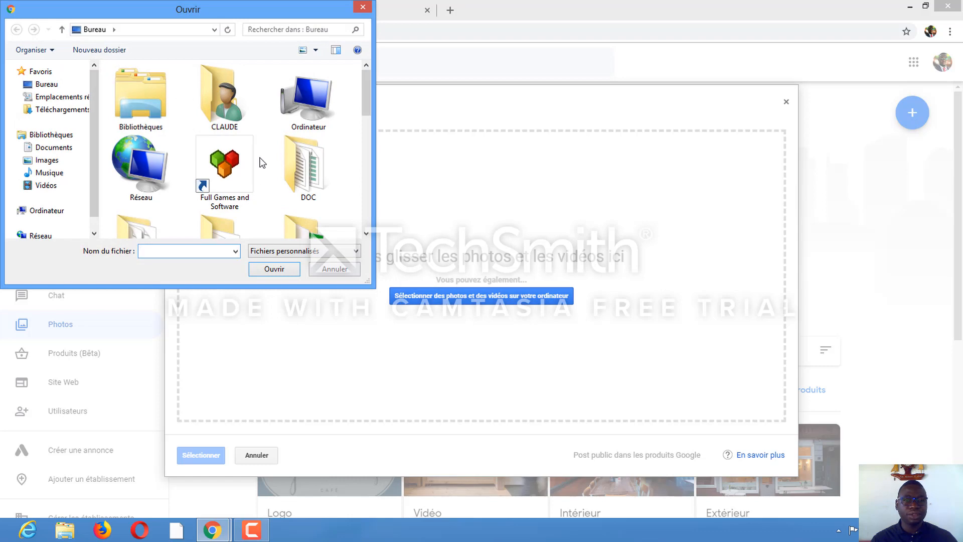
{"action": "scroll", "coordinate": [261, 162], "scroll_direction": "down", "scroll_amount": 6}
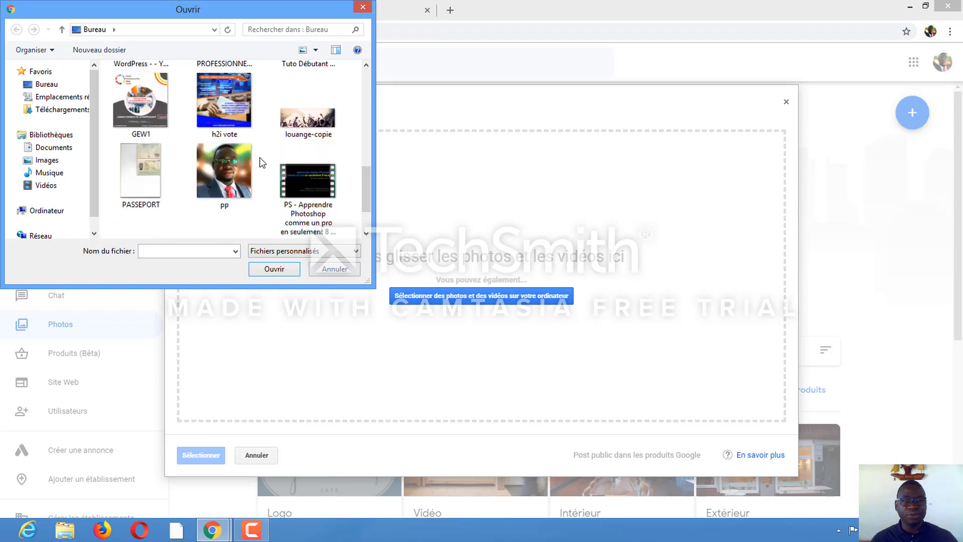
{"action": "scroll", "coordinate": [260, 162], "scroll_direction": "down", "scroll_amount": 2}
{"action": "scroll", "coordinate": [260, 162], "scroll_direction": "up", "scroll_amount": 4}
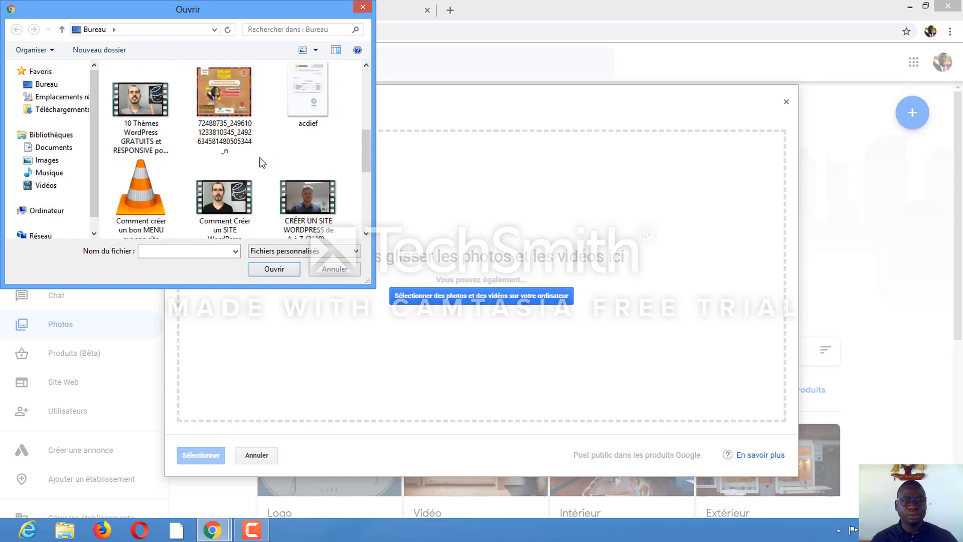
{"action": "scroll", "coordinate": [260, 162], "scroll_direction": "up", "scroll_amount": 4}
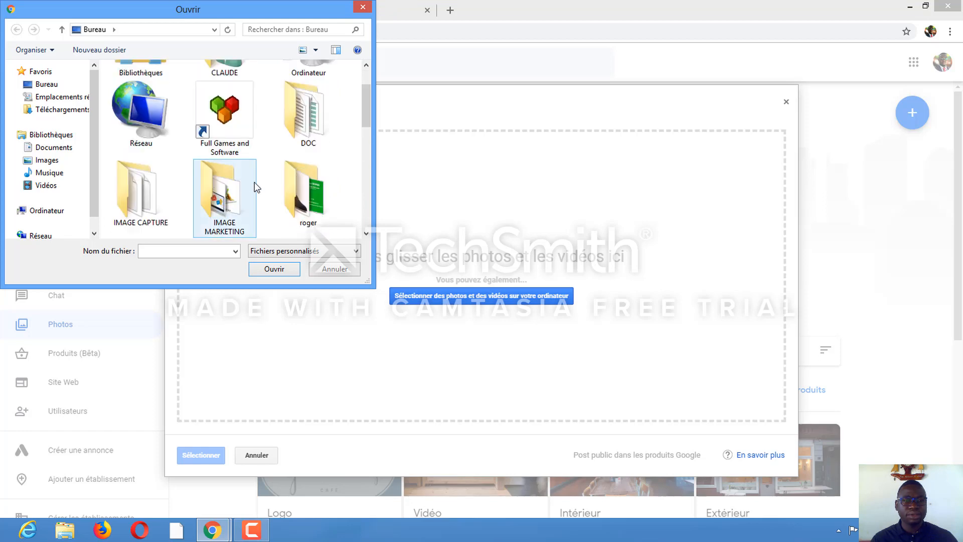
{"action": "scroll", "coordinate": [255, 187], "scroll_direction": "down", "scroll_amount": 6}
{"action": "left_click", "coordinate": [149, 100]}
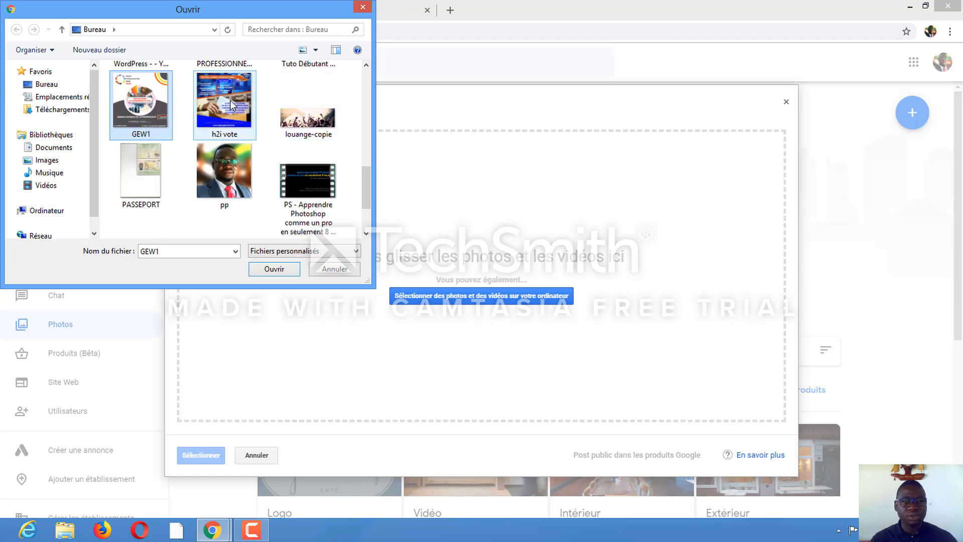
{"action": "left_click", "coordinate": [226, 168], "text": "ctrl"}
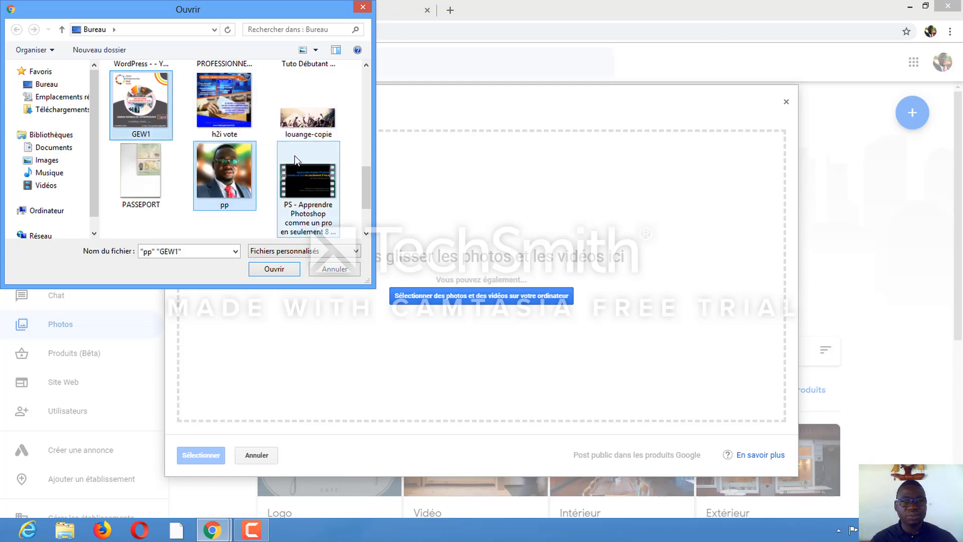
{"action": "scroll", "coordinate": [295, 155], "scroll_direction": "up", "scroll_amount": 1}
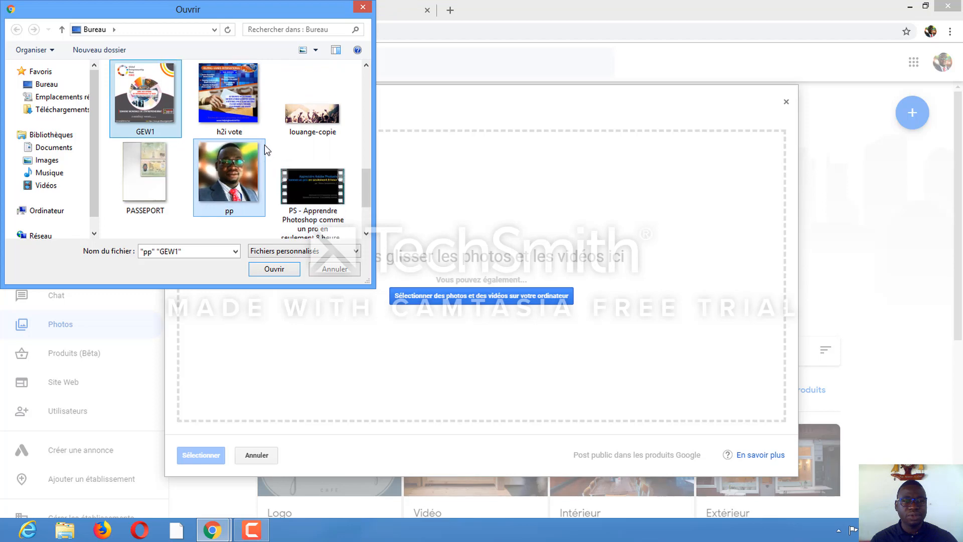
{"action": "scroll", "coordinate": [263, 144], "scroll_direction": "up", "scroll_amount": 2}
{"action": "scroll", "coordinate": [286, 132], "scroll_direction": "up", "scroll_amount": 2}
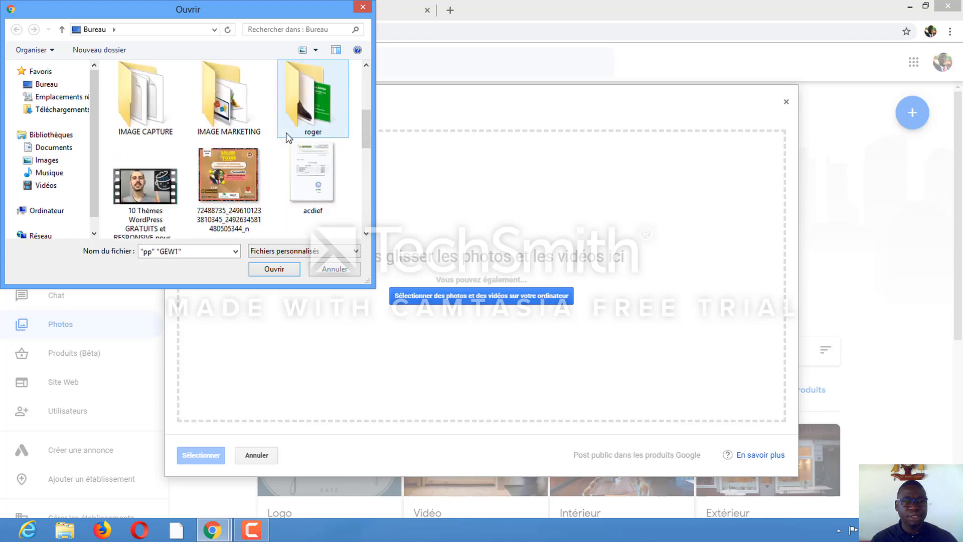
{"action": "scroll", "coordinate": [286, 133], "scroll_direction": "up", "scroll_amount": 1}
{"action": "scroll", "coordinate": [286, 133], "scroll_direction": "up", "scroll_amount": 1}
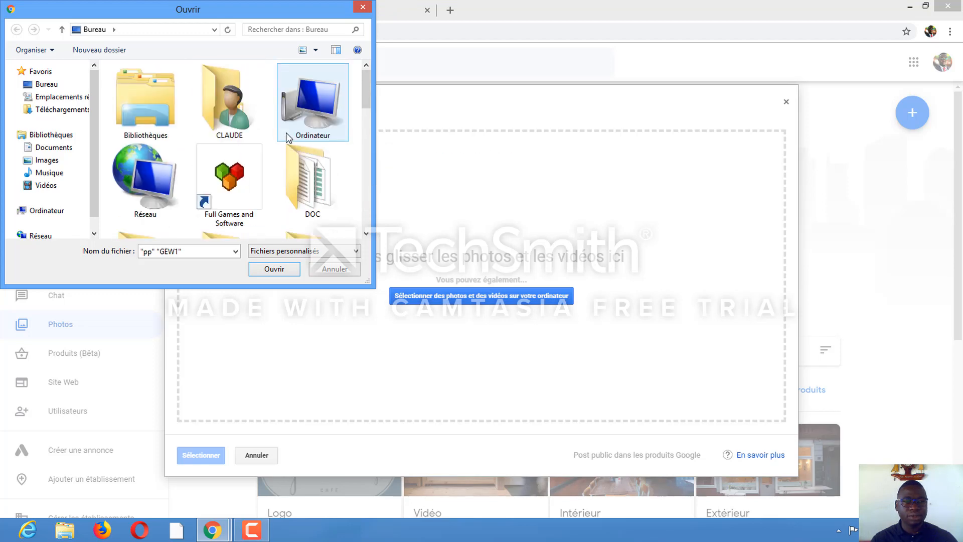
{"action": "left_click", "coordinate": [274, 268]}
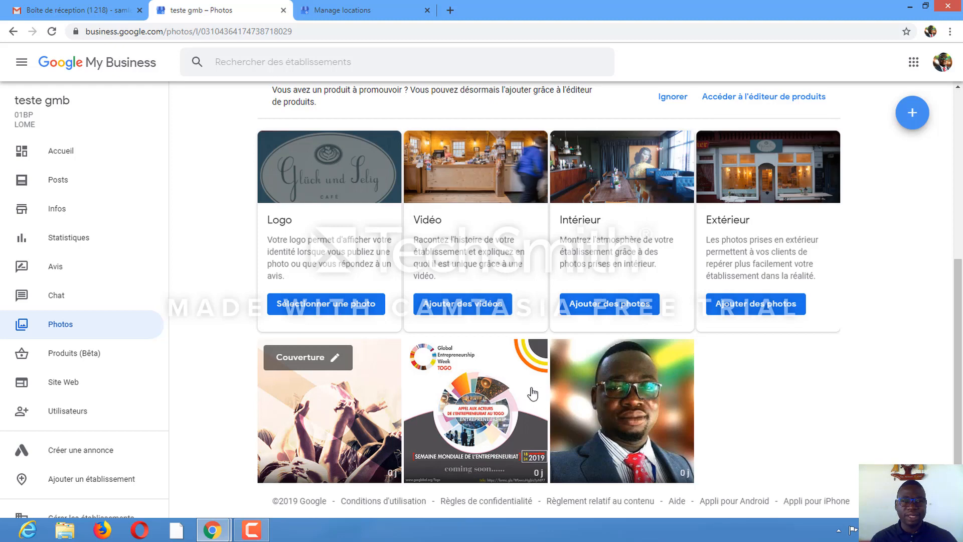
Open the business website builder and apply the Nouveau theme
{"action": "scroll", "coordinate": [77, 333], "scroll_direction": "down", "scroll_amount": 3}
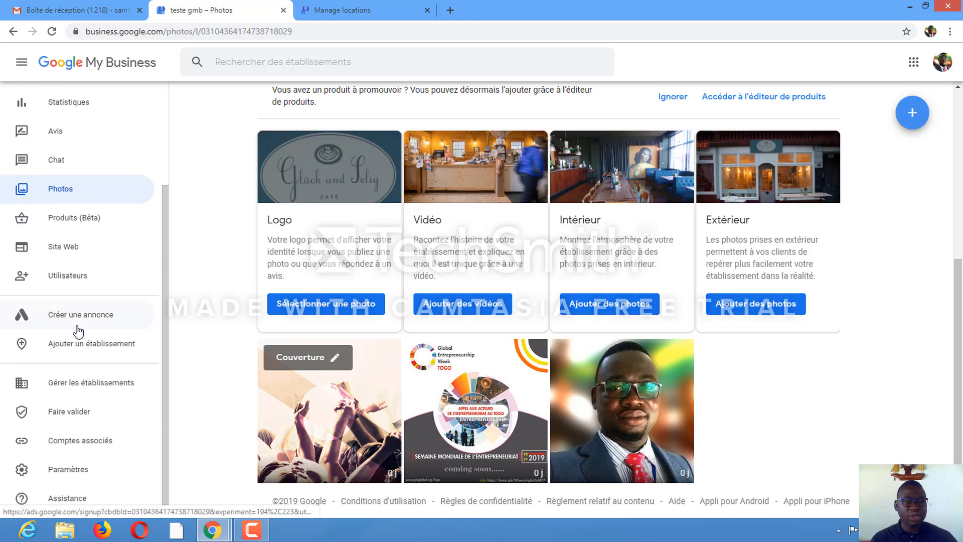
{"action": "left_click", "coordinate": [59, 252]}
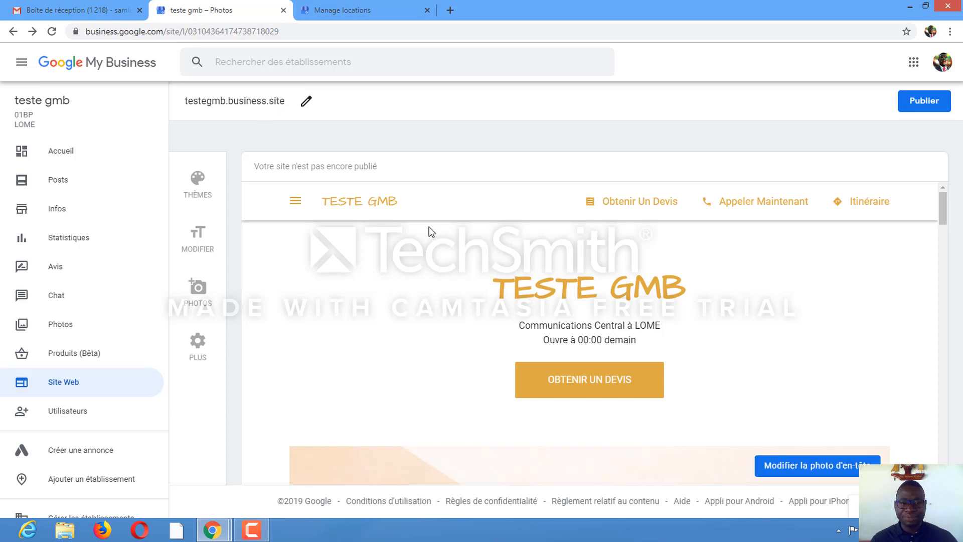
{"action": "scroll", "coordinate": [430, 230], "scroll_direction": "down", "scroll_amount": 2}
{"action": "scroll", "coordinate": [429, 236], "scroll_direction": "up", "scroll_amount": 2}
{"action": "left_click", "coordinate": [199, 180]}
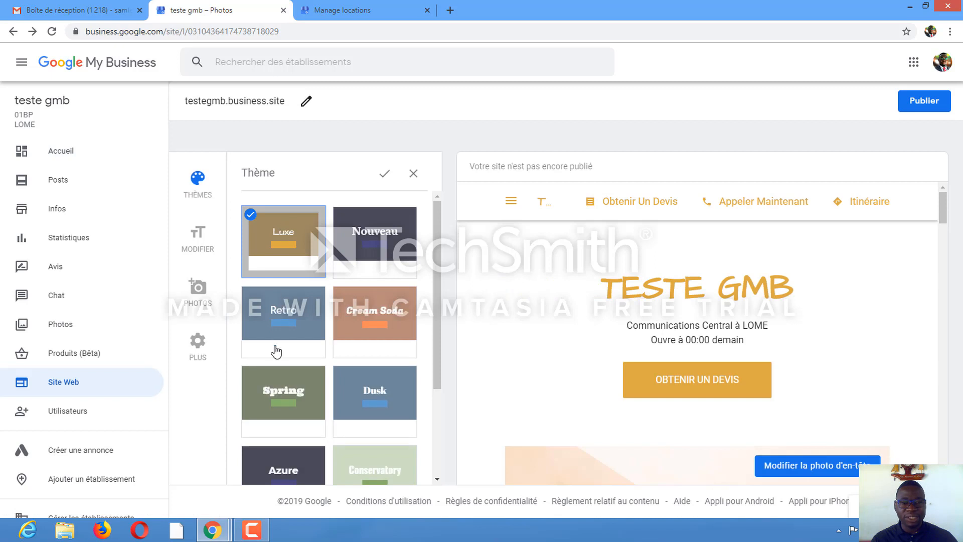
{"action": "left_click", "coordinate": [382, 234]}
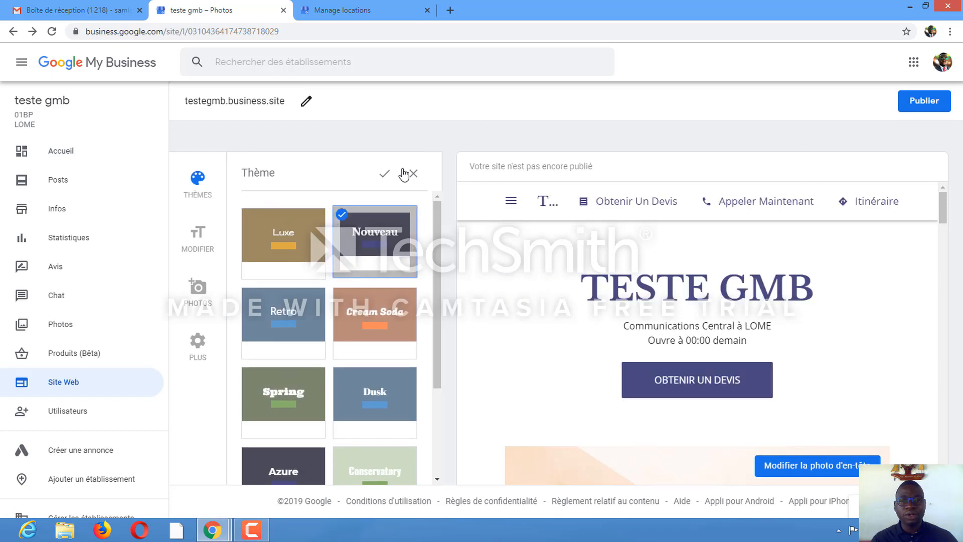
{"action": "left_click", "coordinate": [385, 175]}
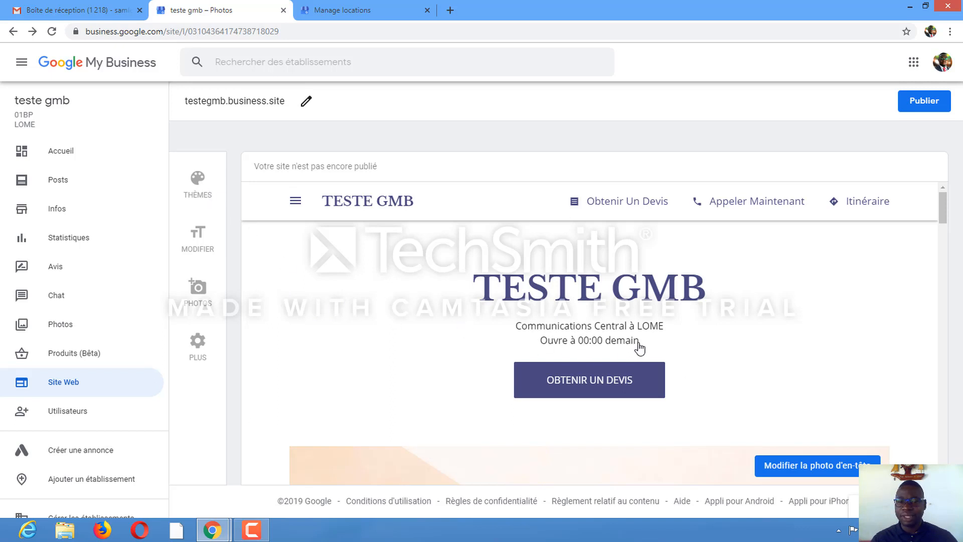
Scroll through the whole website preview to review its sections, from header to contact details
{"action": "scroll", "coordinate": [640, 346], "scroll_direction": "down", "scroll_amount": 5}
{"action": "scroll", "coordinate": [639, 346], "scroll_direction": "up", "scroll_amount": 4}
{"action": "scroll", "coordinate": [639, 346], "scroll_direction": "down", "scroll_amount": 1}
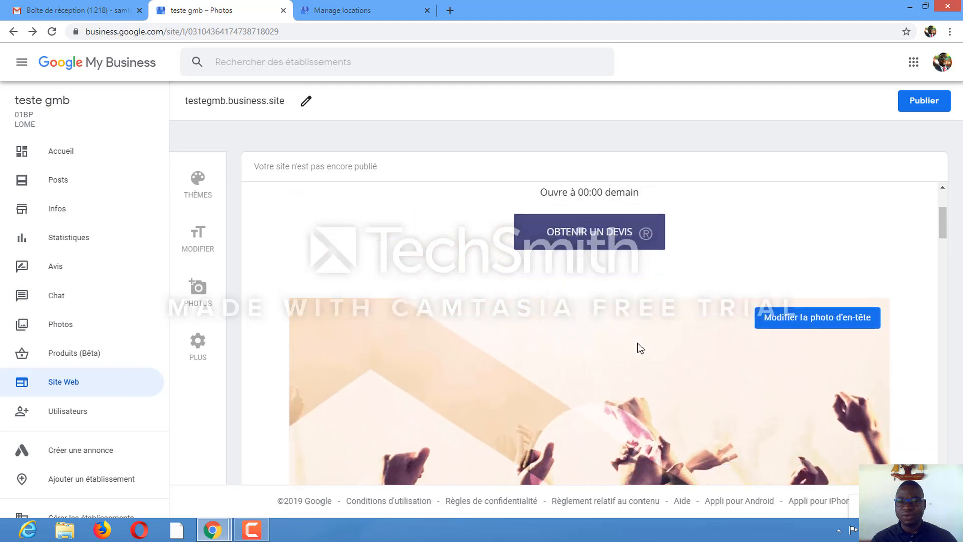
{"action": "scroll", "coordinate": [640, 348], "scroll_direction": "down", "scroll_amount": 3}
{"action": "scroll", "coordinate": [555, 352], "scroll_direction": "down", "scroll_amount": 3}
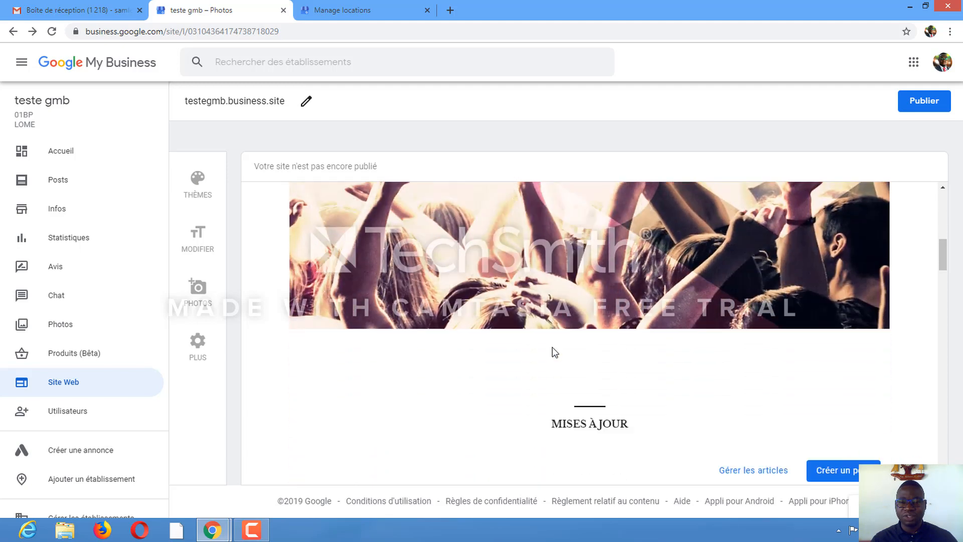
{"action": "scroll", "coordinate": [555, 352], "scroll_direction": "down", "scroll_amount": 4}
{"action": "scroll", "coordinate": [554, 352], "scroll_direction": "down", "scroll_amount": 2}
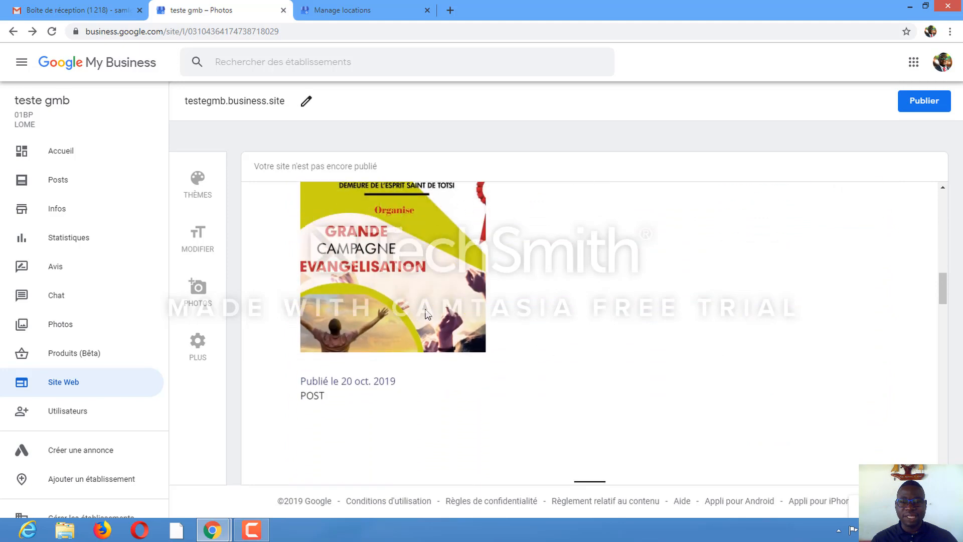
{"action": "scroll", "coordinate": [555, 309], "scroll_direction": "down", "scroll_amount": 10}
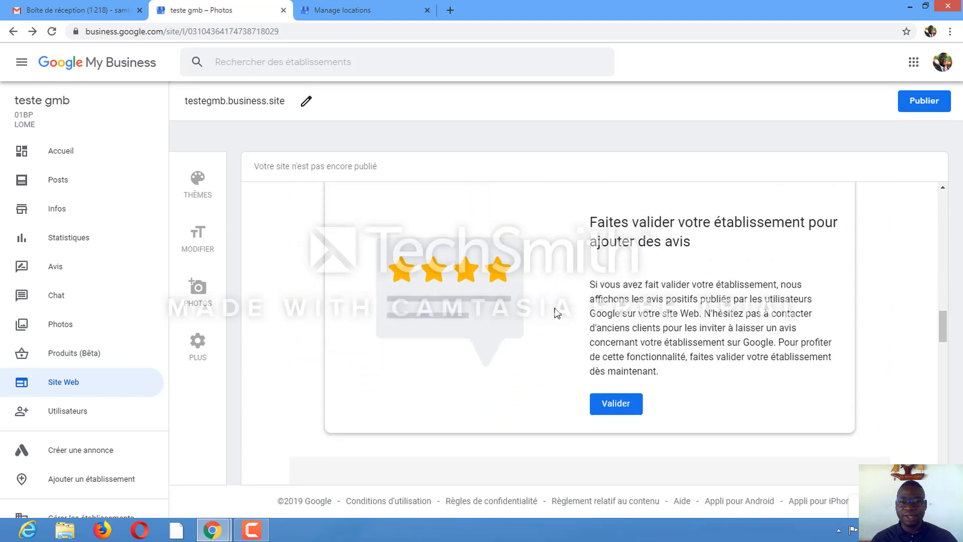
{"action": "scroll", "coordinate": [555, 312], "scroll_direction": "down", "scroll_amount": 1}
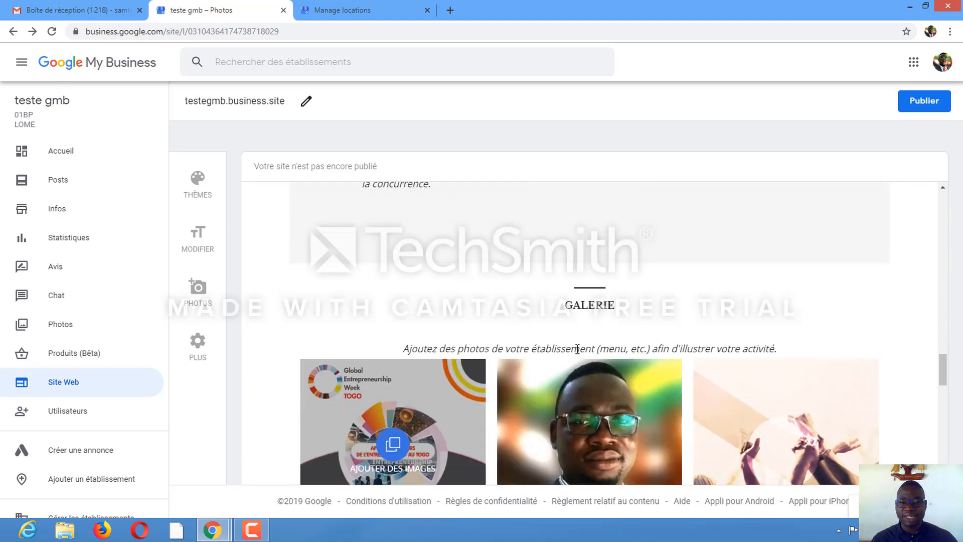
{"action": "scroll", "coordinate": [578, 348], "scroll_direction": "down", "scroll_amount": 3}
{"action": "scroll", "coordinate": [605, 304], "scroll_direction": "down", "scroll_amount": 3}
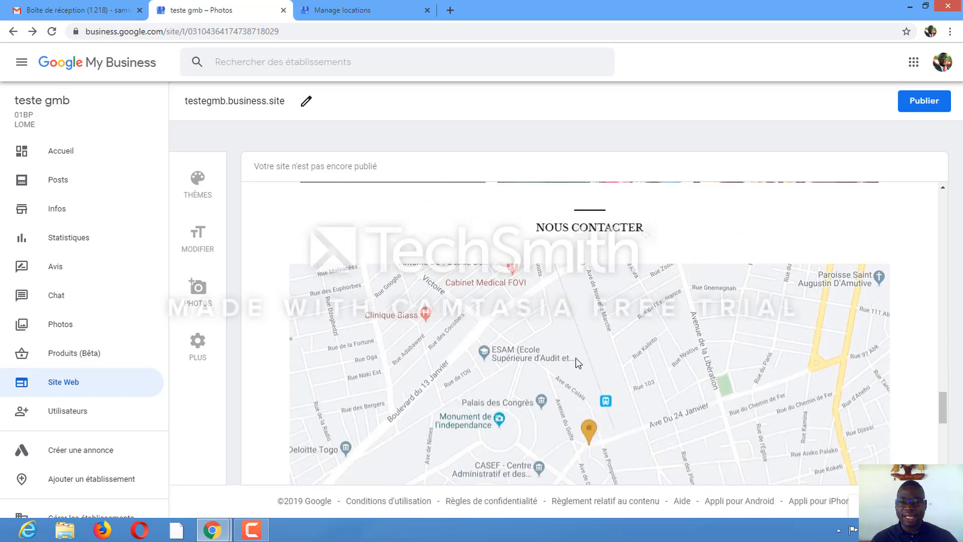
{"action": "scroll", "coordinate": [552, 351], "scroll_direction": "down", "scroll_amount": 6}
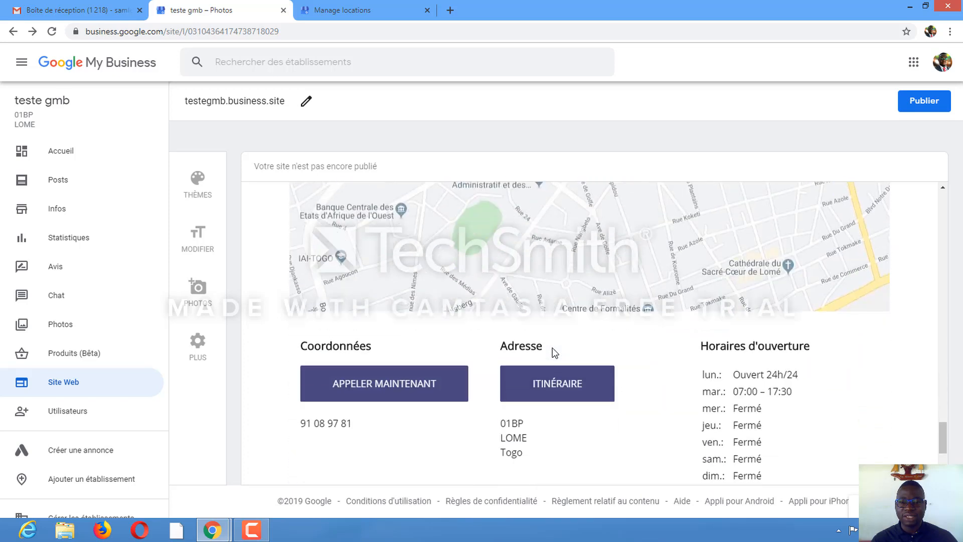
{"action": "scroll", "coordinate": [552, 347], "scroll_direction": "down", "scroll_amount": 2}
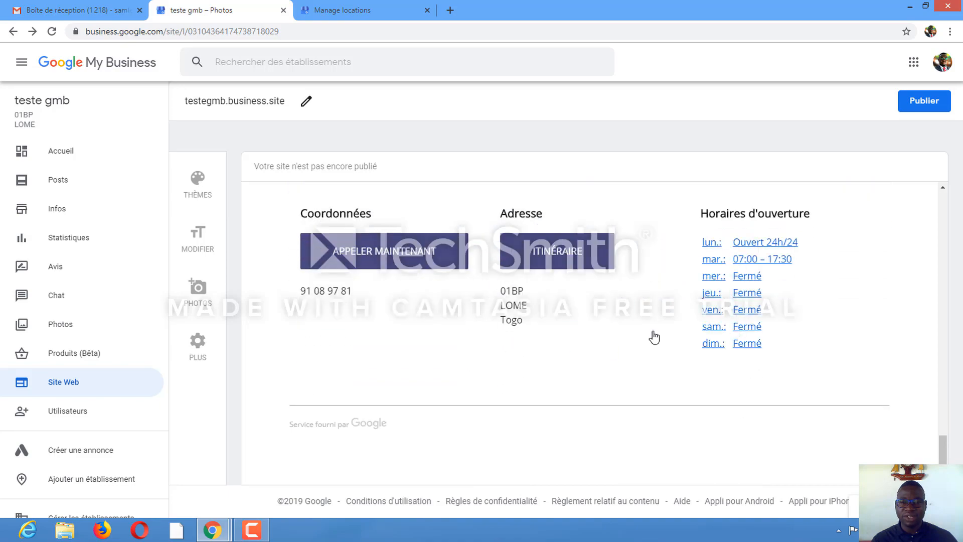
{"action": "scroll", "coordinate": [606, 342], "scroll_direction": "up", "scroll_amount": 8}
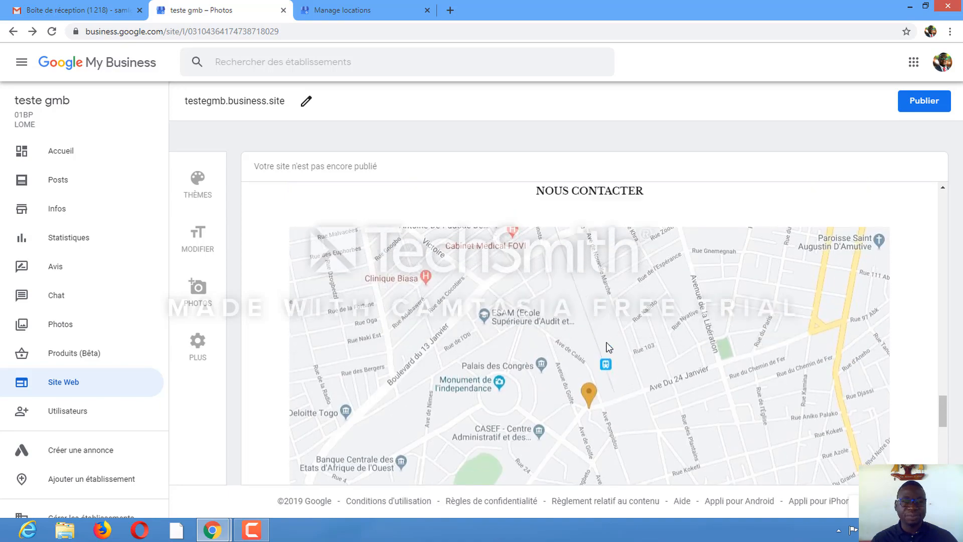
{"action": "scroll", "coordinate": [607, 343], "scroll_direction": "up", "scroll_amount": 10}
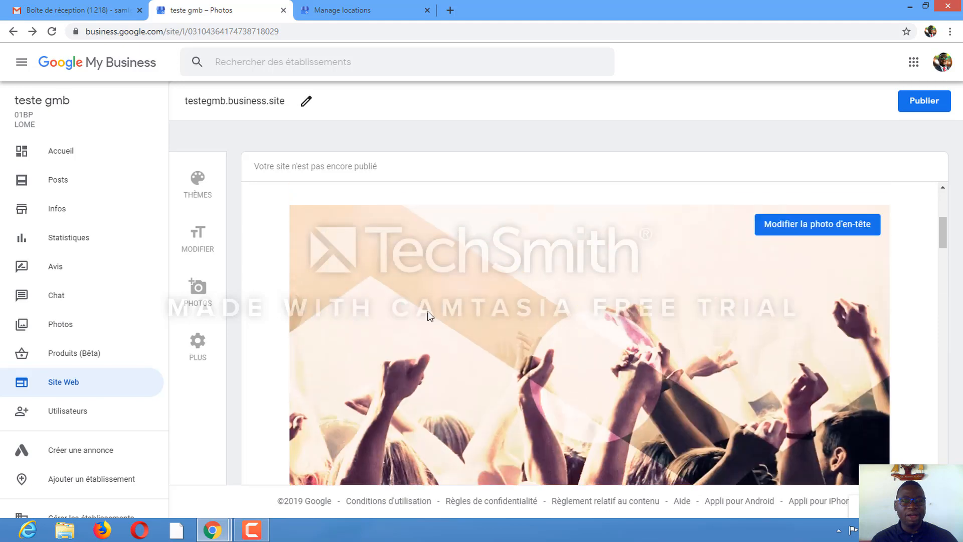
Open the website's edit panel to review the main button and text fields, then close it
{"action": "left_click", "coordinate": [212, 254]}
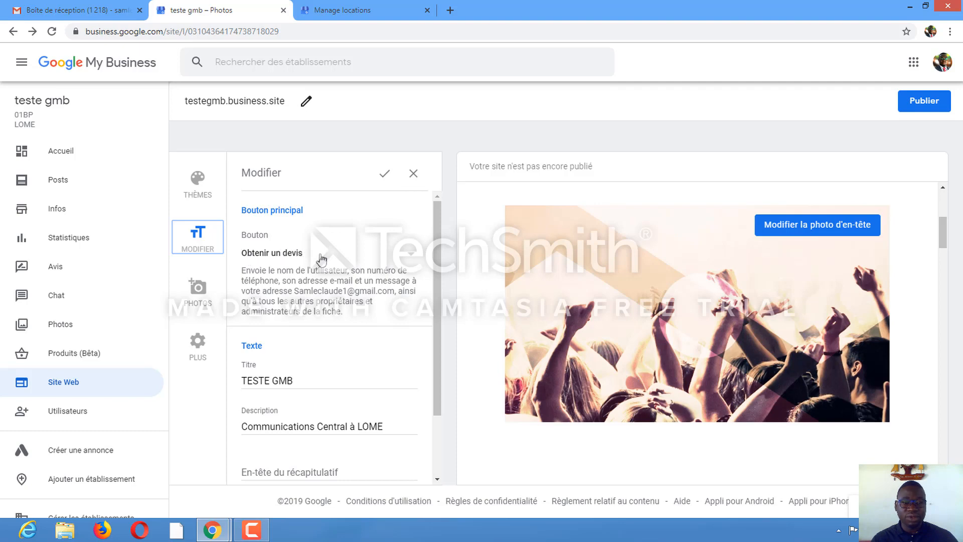
{"action": "scroll", "coordinate": [322, 261], "scroll_direction": "down", "scroll_amount": 2}
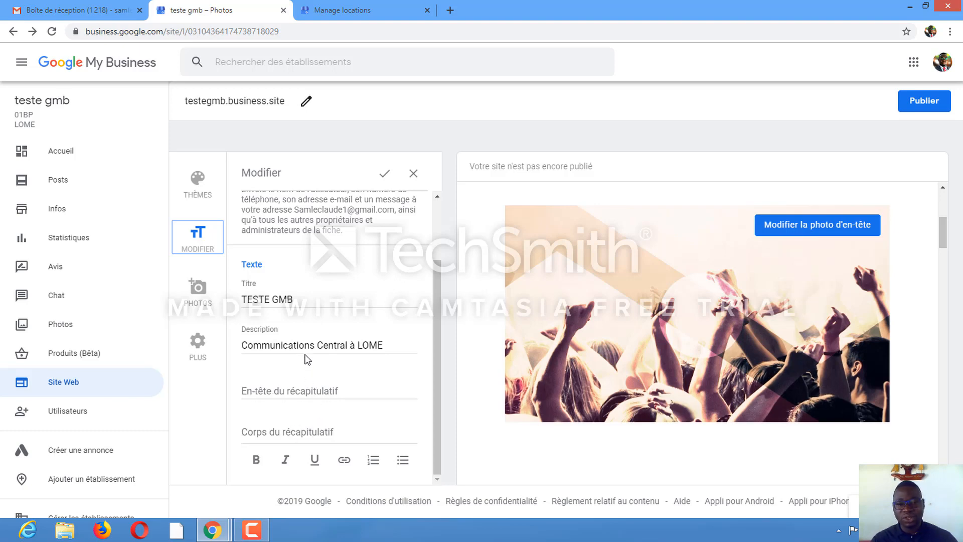
{"action": "scroll", "coordinate": [306, 356], "scroll_direction": "up", "scroll_amount": 2}
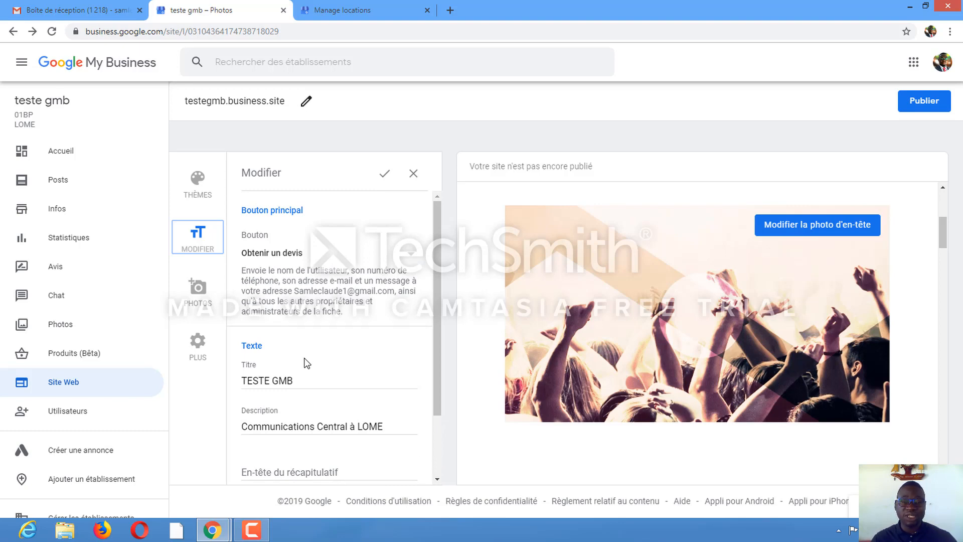
{"action": "left_click", "coordinate": [385, 178]}
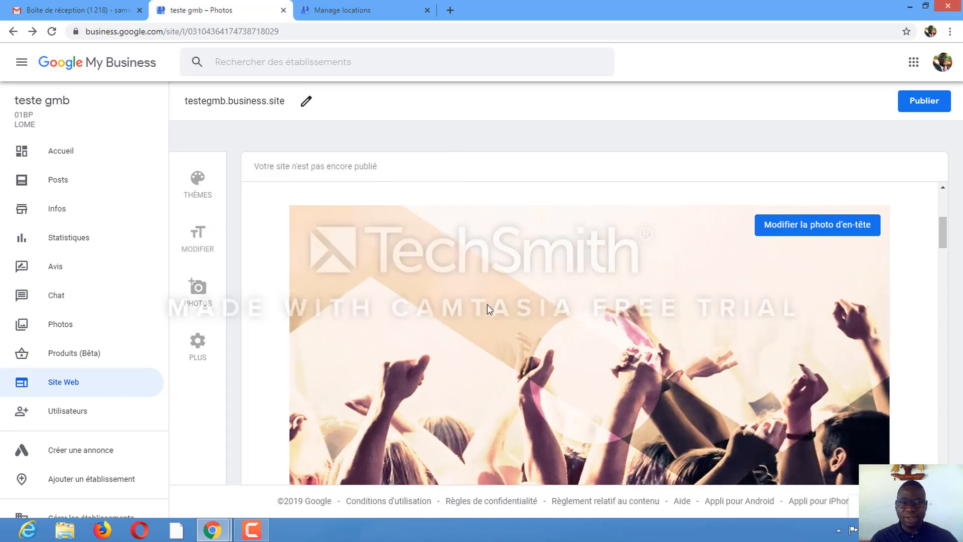
Scroll the website preview down through the updates and gallery sections
{"action": "scroll", "coordinate": [487, 304], "scroll_direction": "down", "scroll_amount": 5}
{"action": "scroll", "coordinate": [488, 309], "scroll_direction": "up", "scroll_amount": 5}
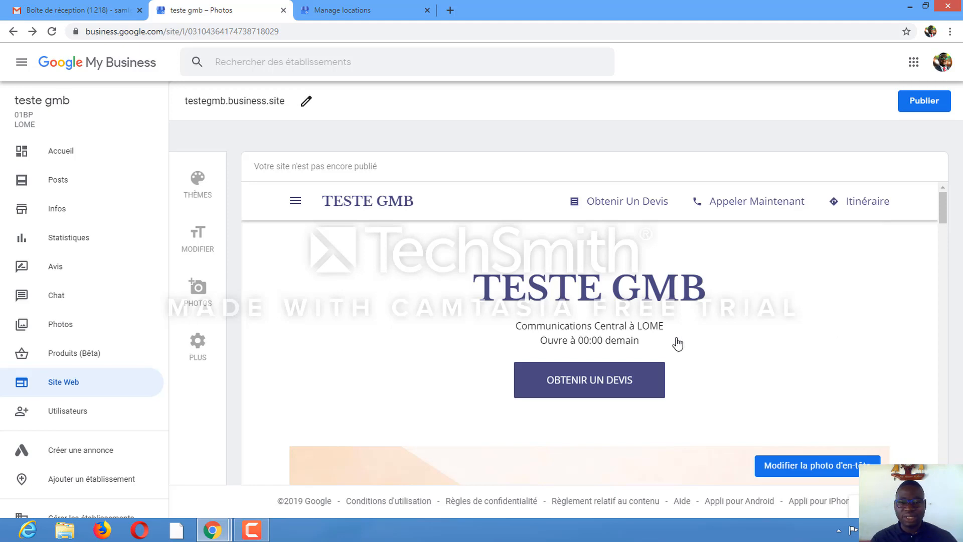
{"action": "scroll", "coordinate": [677, 340], "scroll_direction": "down", "scroll_amount": 7}
{"action": "scroll", "coordinate": [677, 339], "scroll_direction": "down", "scroll_amount": 10}
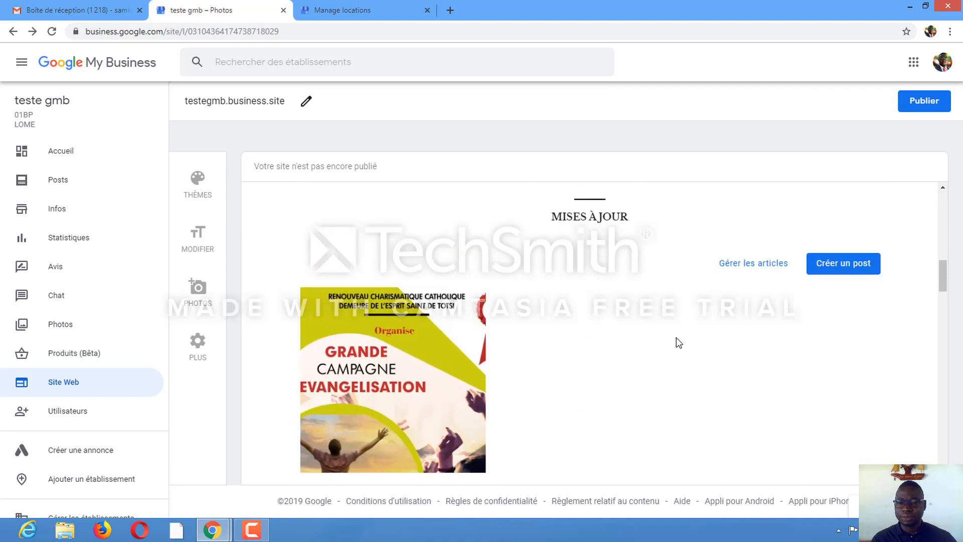
{"action": "scroll", "coordinate": [678, 343], "scroll_direction": "down", "scroll_amount": 10}
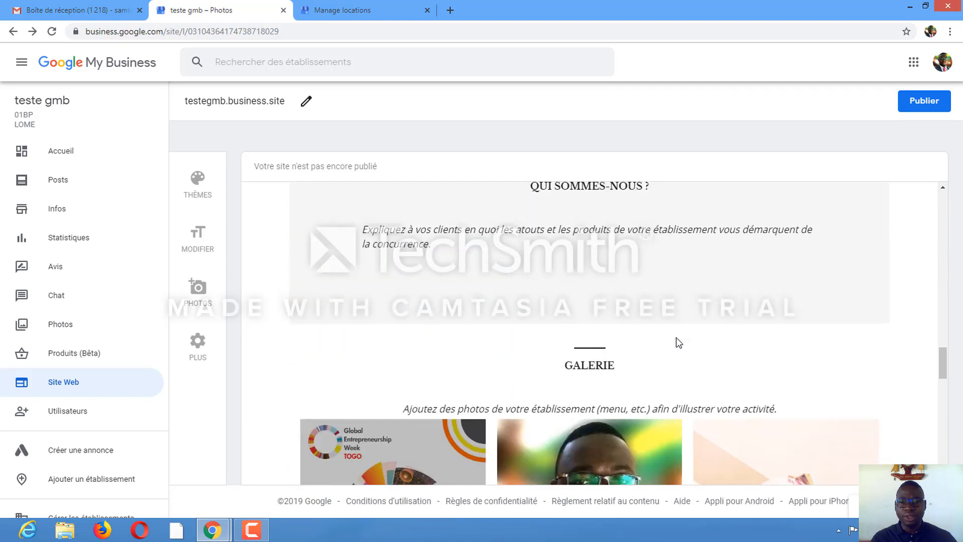
Scroll the teste gmb website preview down to the footer and back up to the header
{"action": "scroll", "coordinate": [678, 342], "scroll_direction": "down", "scroll_amount": 3}
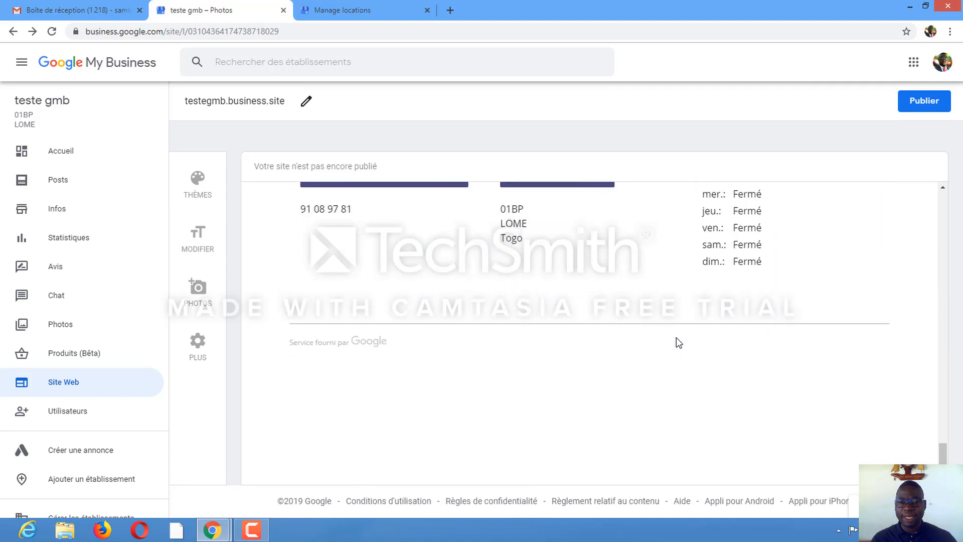
{"action": "scroll", "coordinate": [678, 342], "scroll_direction": "up", "scroll_amount": 12}
{"action": "scroll", "coordinate": [676, 338], "scroll_direction": "up", "scroll_amount": 15}
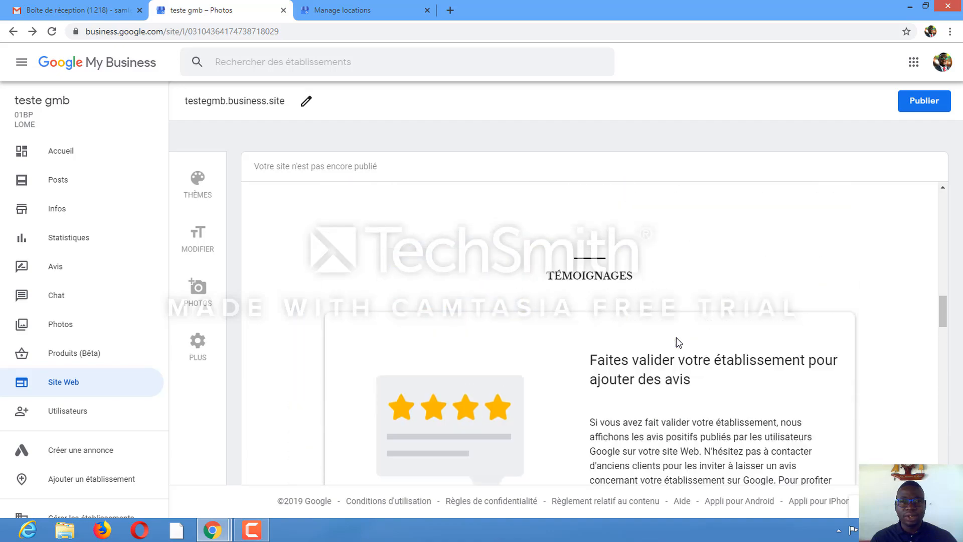
{"action": "scroll", "coordinate": [676, 342], "scroll_direction": "up", "scroll_amount": 2}
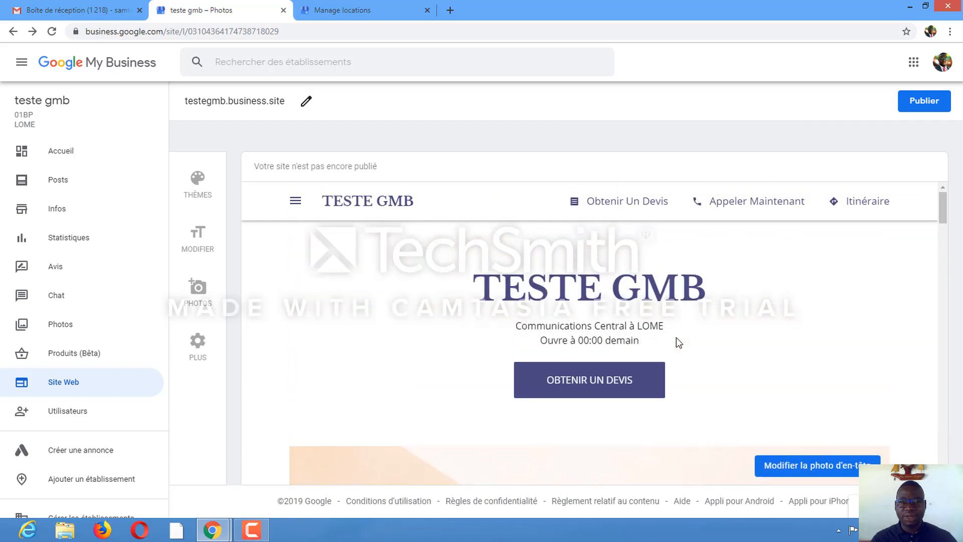
{"action": "scroll", "coordinate": [677, 338], "scroll_direction": "down", "scroll_amount": 2}
{"action": "scroll", "coordinate": [677, 338], "scroll_direction": "up", "scroll_amount": 2}
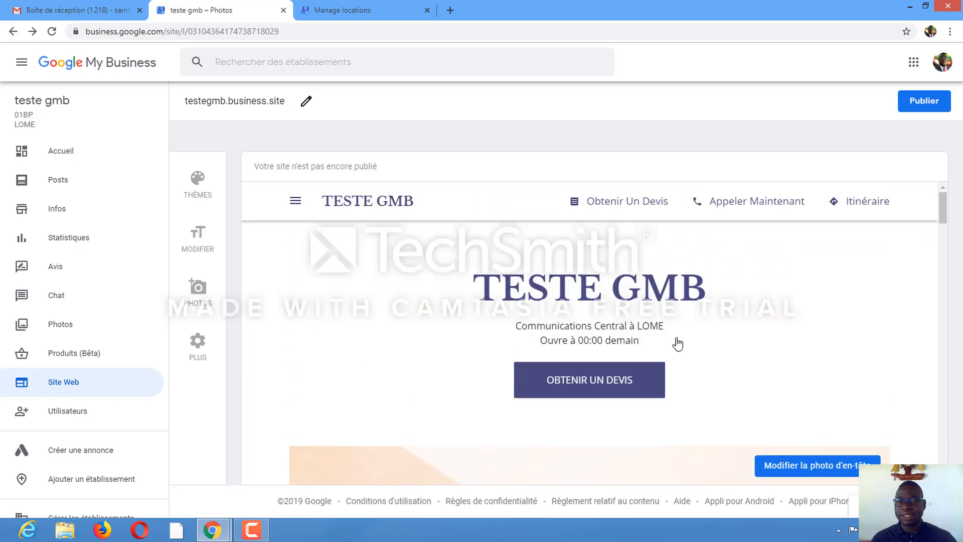
{"action": "scroll", "coordinate": [678, 344], "scroll_direction": "down", "scroll_amount": 8}
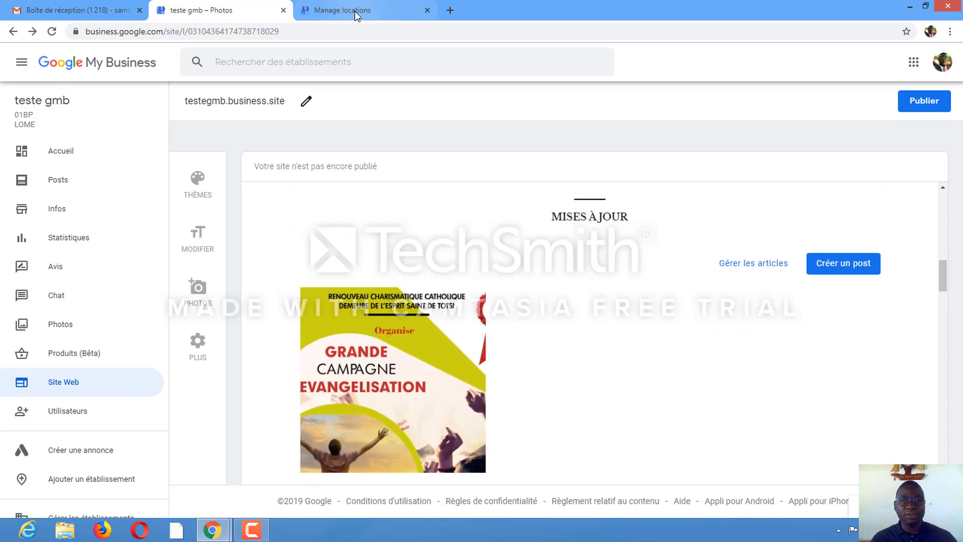
Switch to the locations list and open the verified SCOMPANY profile's website section
{"action": "left_click", "coordinate": [337, 9]}
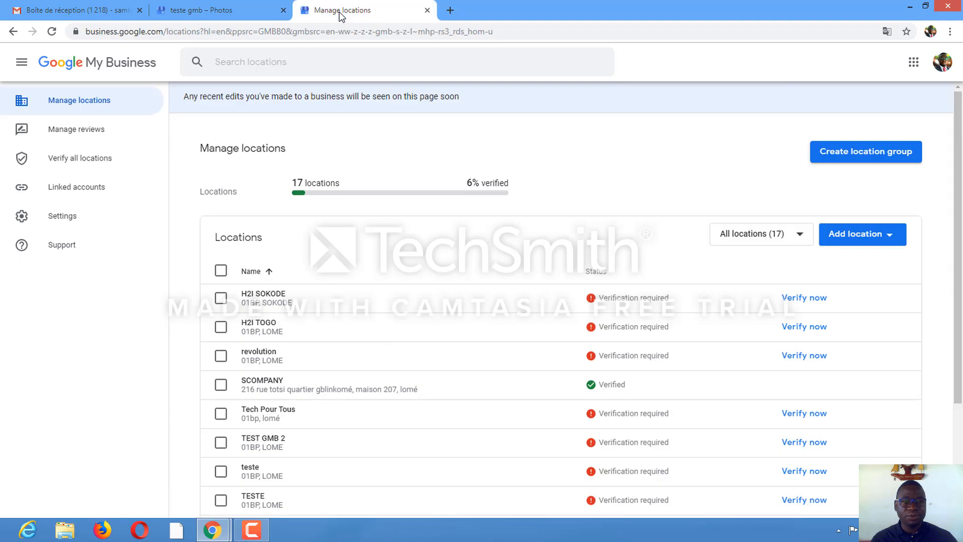
{"action": "scroll", "coordinate": [453, 270], "scroll_direction": "down", "scroll_amount": 2}
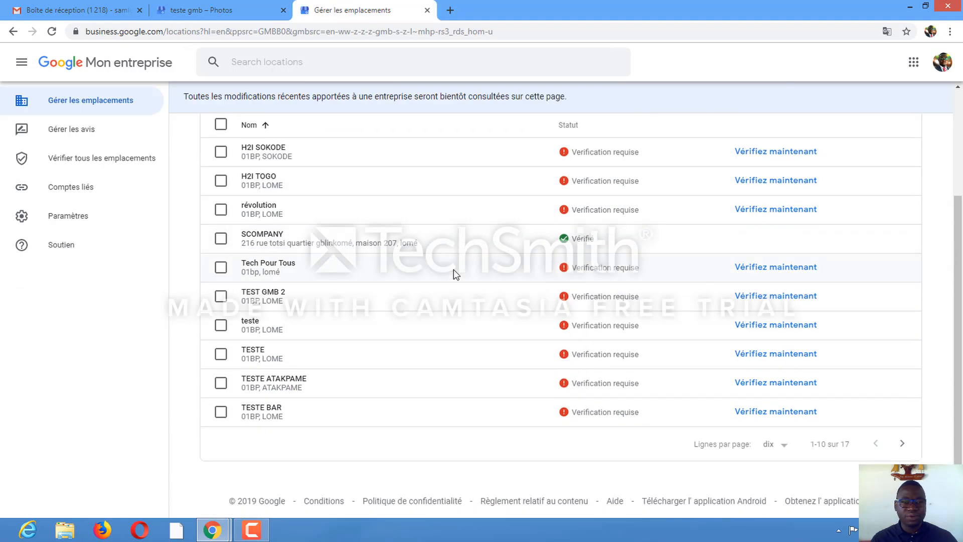
{"action": "left_click", "coordinate": [263, 236]}
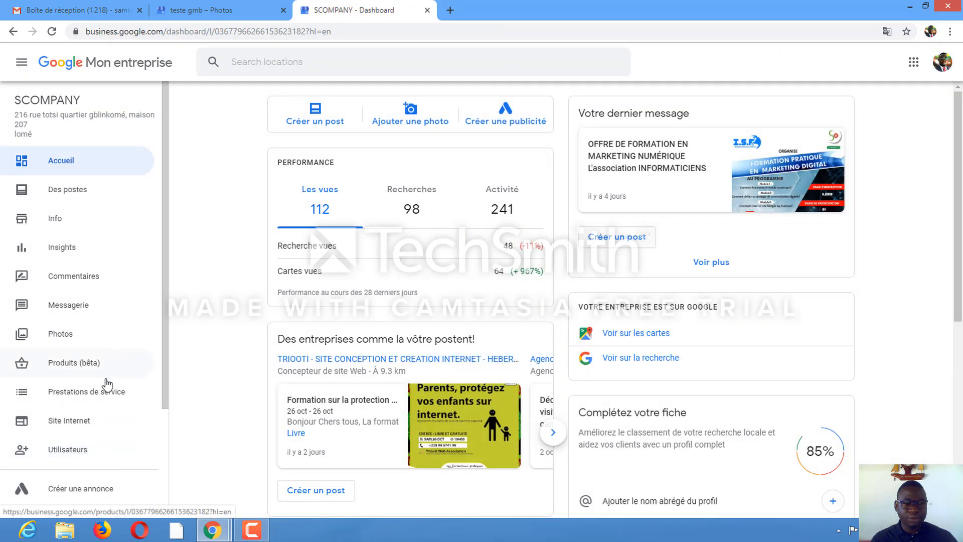
{"action": "scroll", "coordinate": [77, 372], "scroll_direction": "down", "scroll_amount": 1}
{"action": "left_click", "coordinate": [75, 370]}
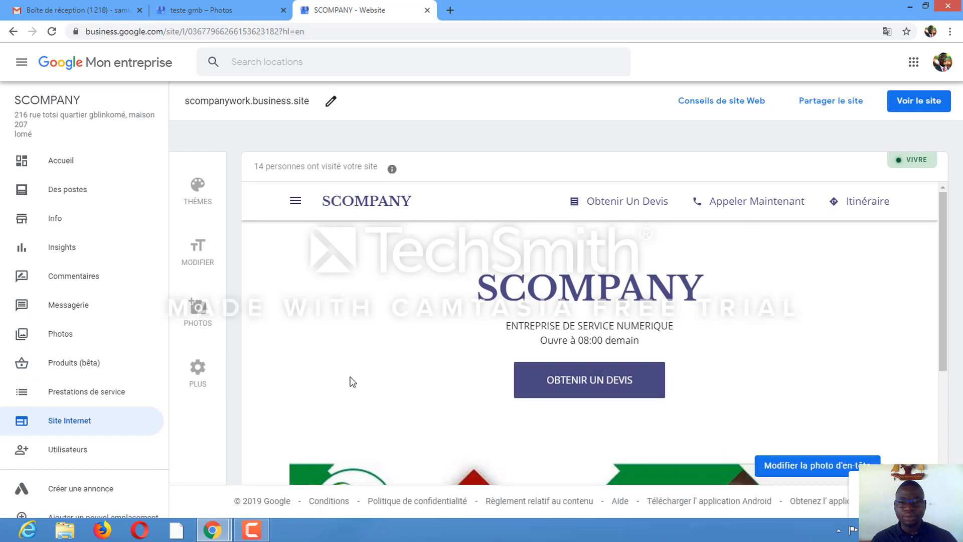
Open the published SCOMPANY website and scroll through its header image and updates section
{"action": "scroll", "coordinate": [507, 316], "scroll_direction": "down", "scroll_amount": 3}
{"action": "scroll", "coordinate": [511, 325], "scroll_direction": "up", "scroll_amount": 3}
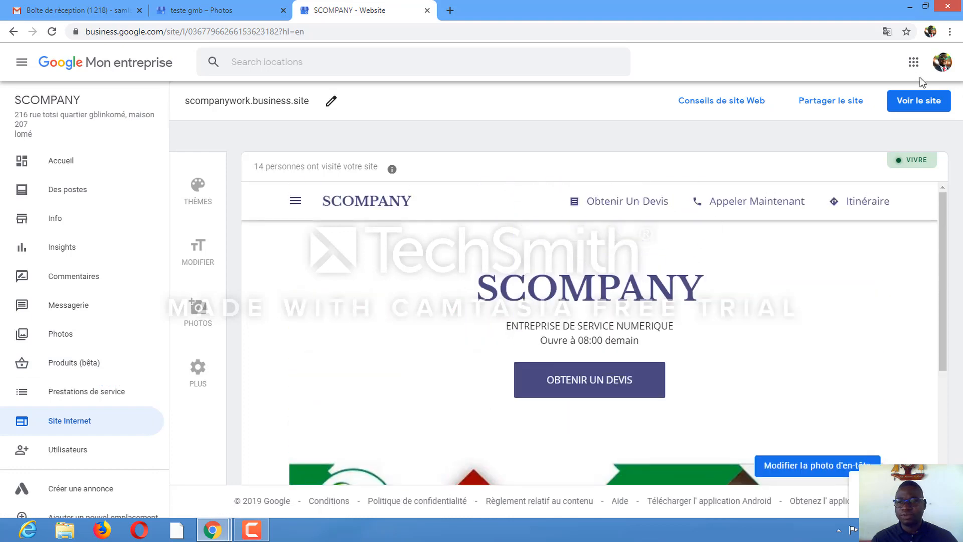
{"action": "left_click", "coordinate": [922, 101]}
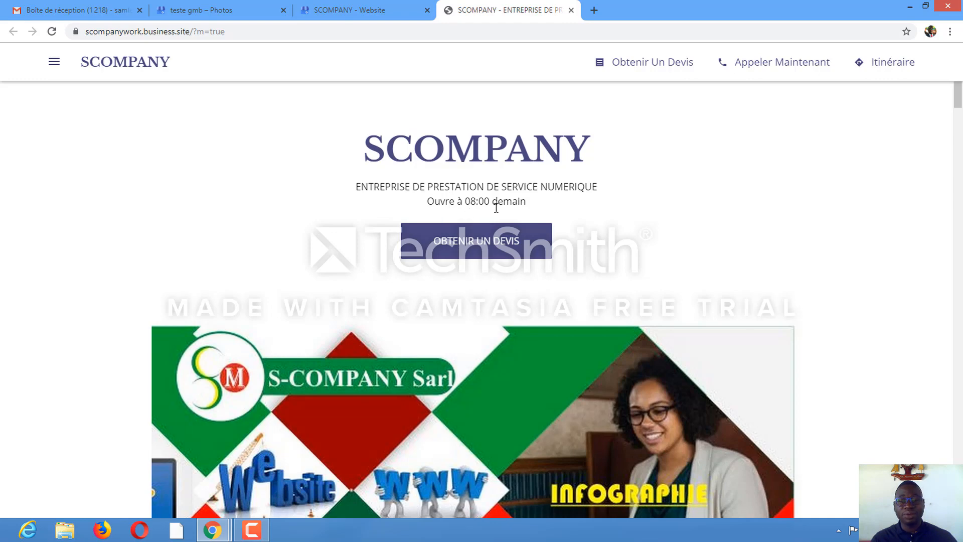
{"action": "scroll", "coordinate": [495, 221], "scroll_direction": "down", "scroll_amount": 2}
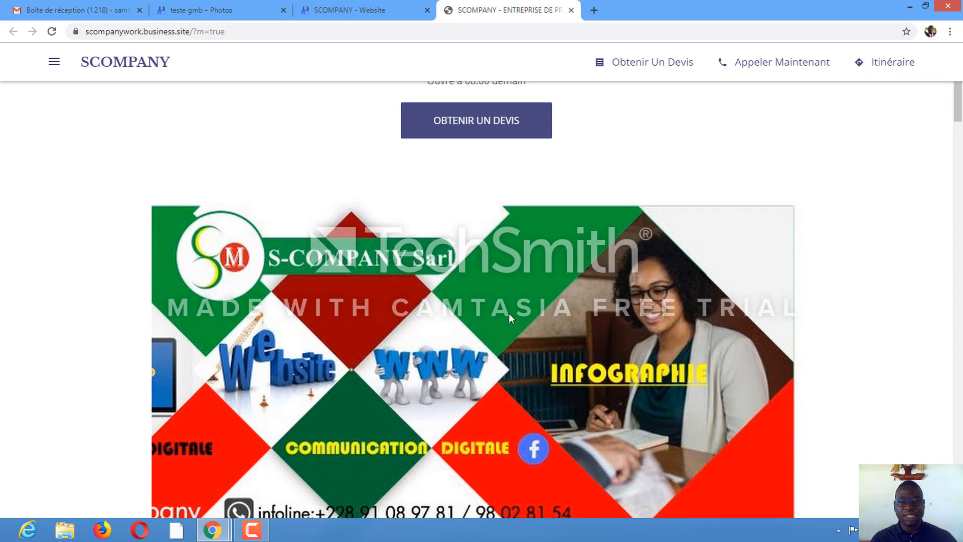
{"action": "scroll", "coordinate": [469, 271], "scroll_direction": "down", "scroll_amount": 2}
{"action": "scroll", "coordinate": [469, 272], "scroll_direction": "up", "scroll_amount": 2}
{"action": "scroll", "coordinate": [470, 272], "scroll_direction": "down", "scroll_amount": 1}
{"action": "scroll", "coordinate": [470, 272], "scroll_direction": "down", "scroll_amount": 6}
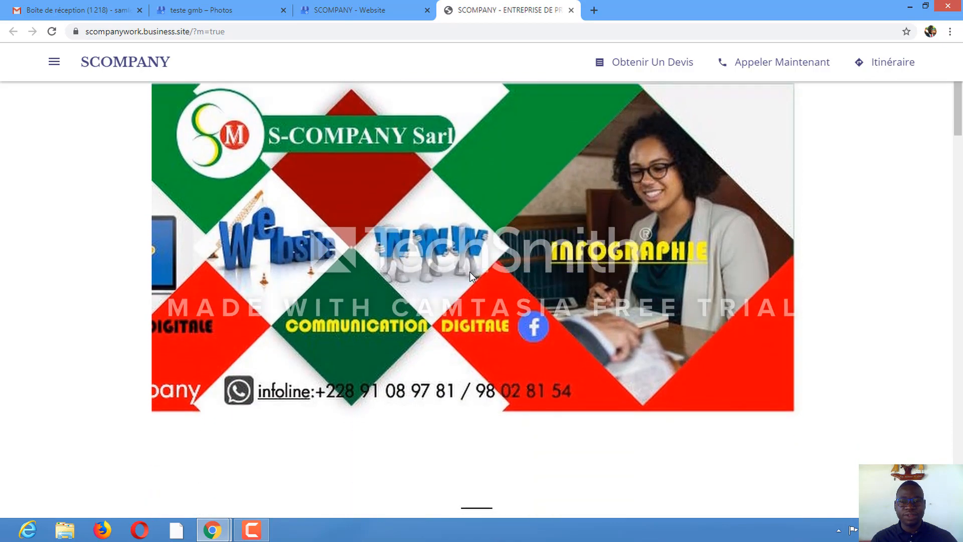
{"action": "scroll", "coordinate": [472, 277], "scroll_direction": "down", "scroll_amount": 2}
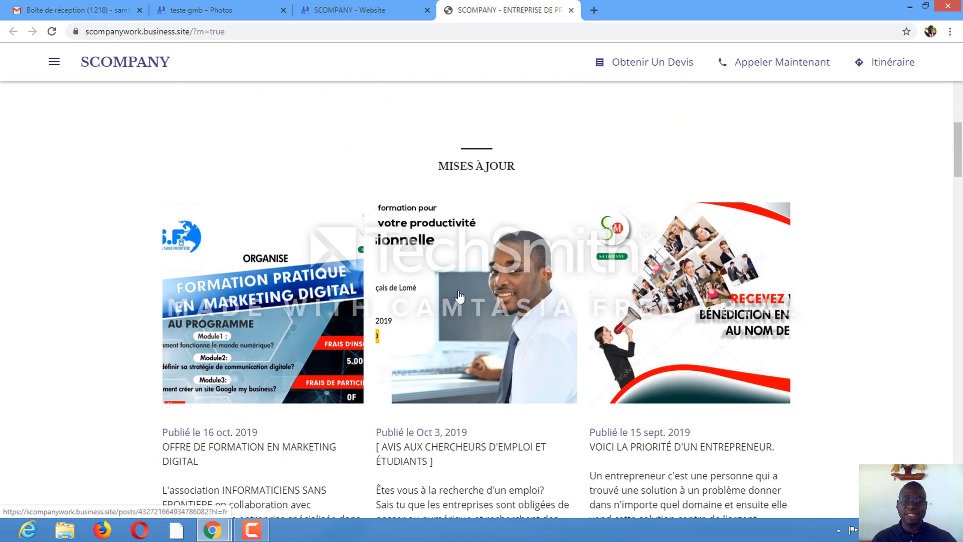
{"action": "scroll", "coordinate": [460, 296], "scroll_direction": "down", "scroll_amount": 7}
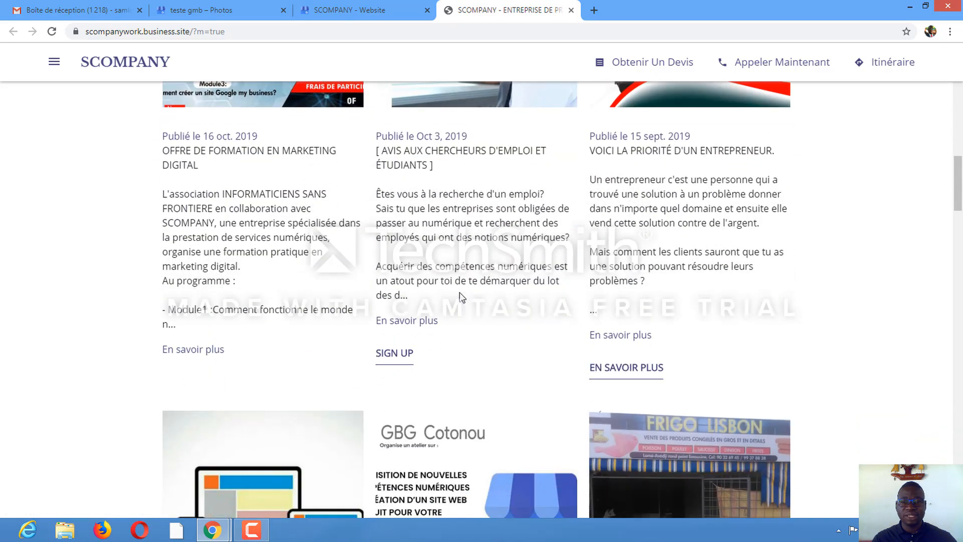
{"action": "scroll", "coordinate": [459, 292], "scroll_direction": "down", "scroll_amount": 9}
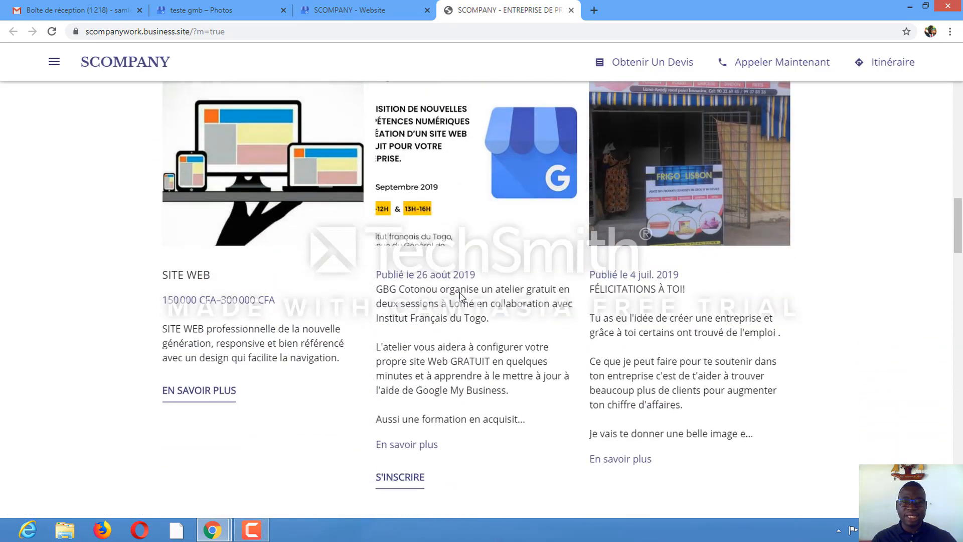
{"action": "scroll", "coordinate": [461, 293], "scroll_direction": "down", "scroll_amount": 9}
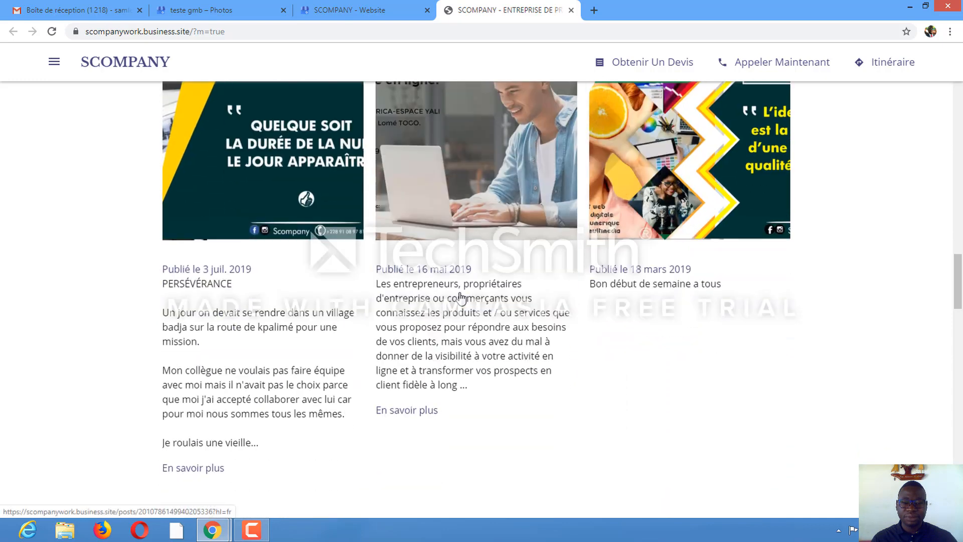
{"action": "scroll", "coordinate": [461, 298], "scroll_direction": "down", "scroll_amount": 5}
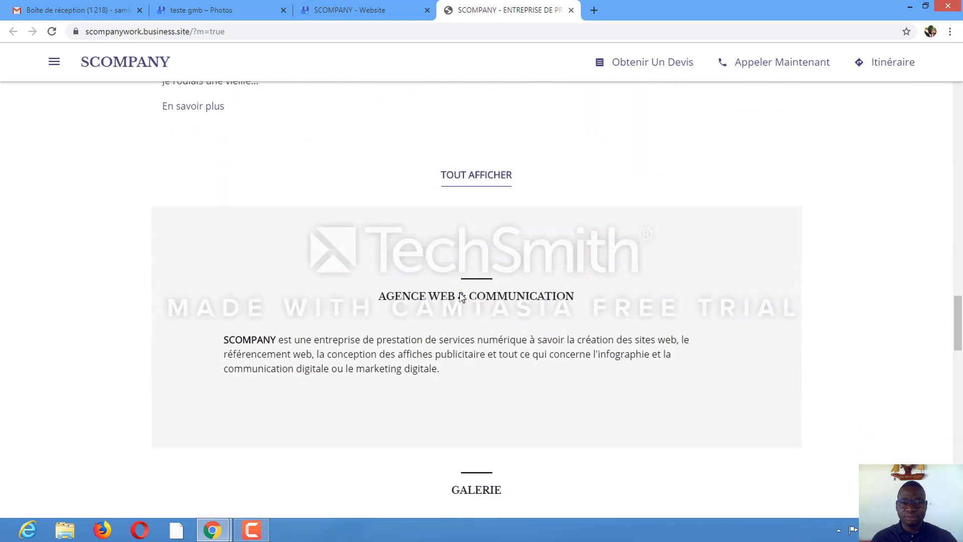
Show all SCOMPANY updates to view the latest post, then return to the website tab
{"action": "left_click", "coordinate": [504, 179]}
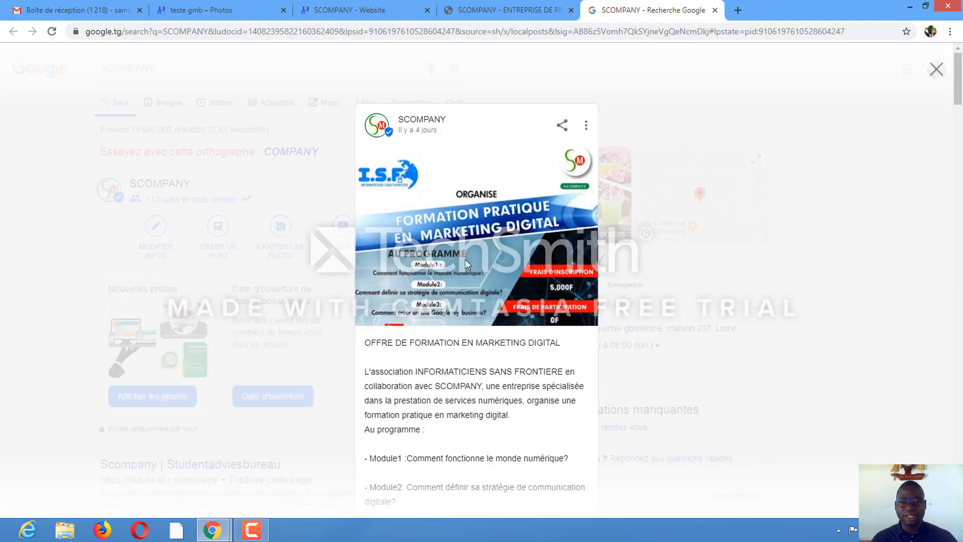
{"action": "scroll", "coordinate": [442, 278], "scroll_direction": "down", "scroll_amount": 4}
{"action": "scroll", "coordinate": [441, 278], "scroll_direction": "up", "scroll_amount": 4}
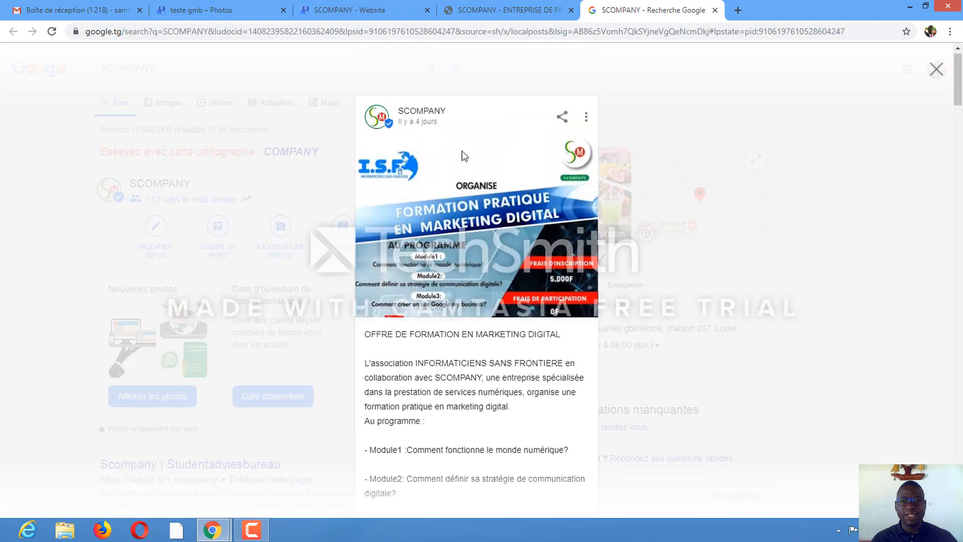
{"action": "left_click", "coordinate": [476, 11]}
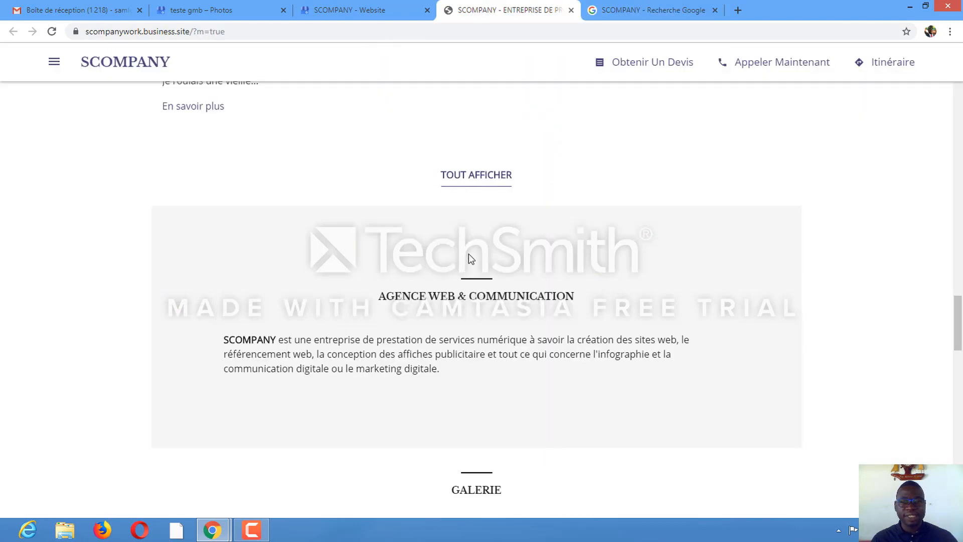
Scroll the SCOMPANY website through its gallery and contact section, then back up to the updates
{"action": "scroll", "coordinate": [468, 253], "scroll_direction": "down", "scroll_amount": 3}
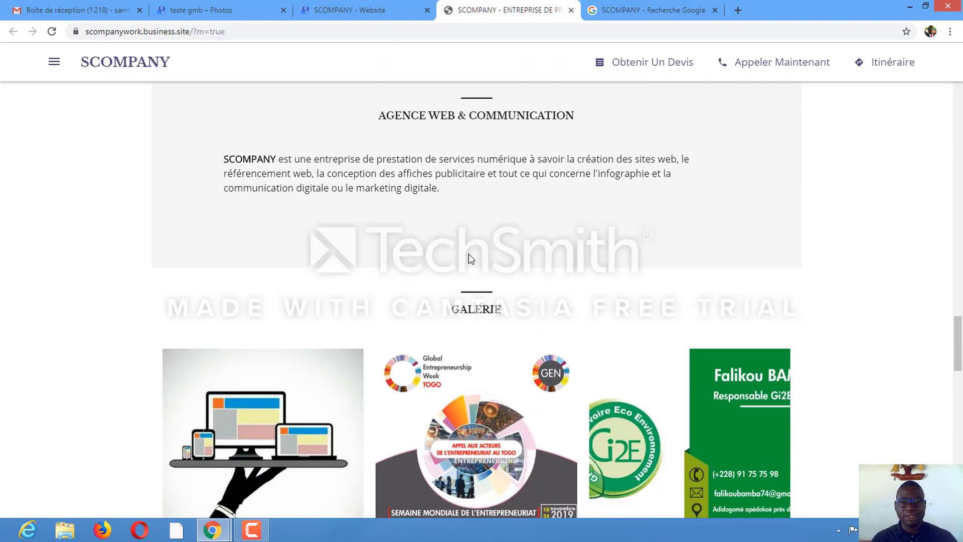
{"action": "scroll", "coordinate": [469, 253], "scroll_direction": "down", "scroll_amount": 4}
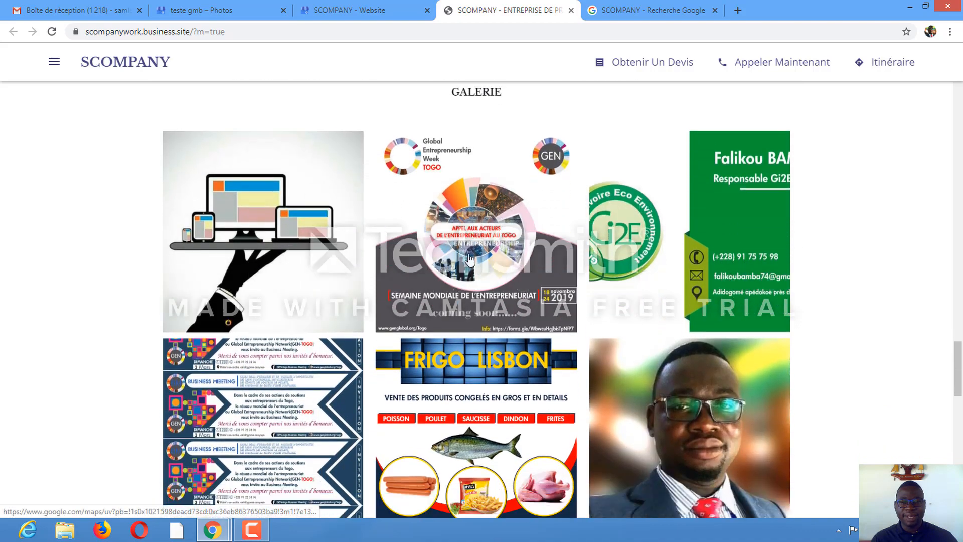
{"action": "scroll", "coordinate": [469, 258], "scroll_direction": "down", "scroll_amount": 10}
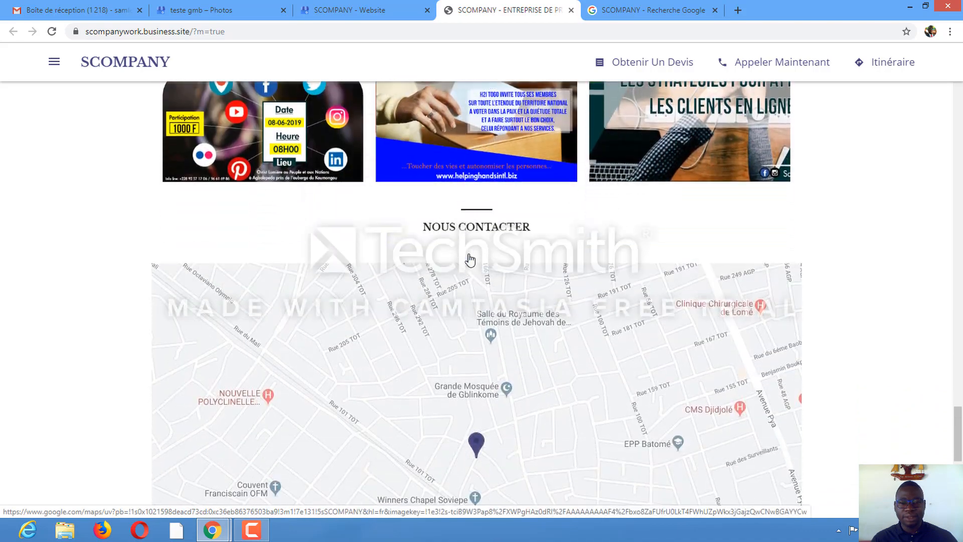
{"action": "scroll", "coordinate": [469, 258], "scroll_direction": "down", "scroll_amount": 1}
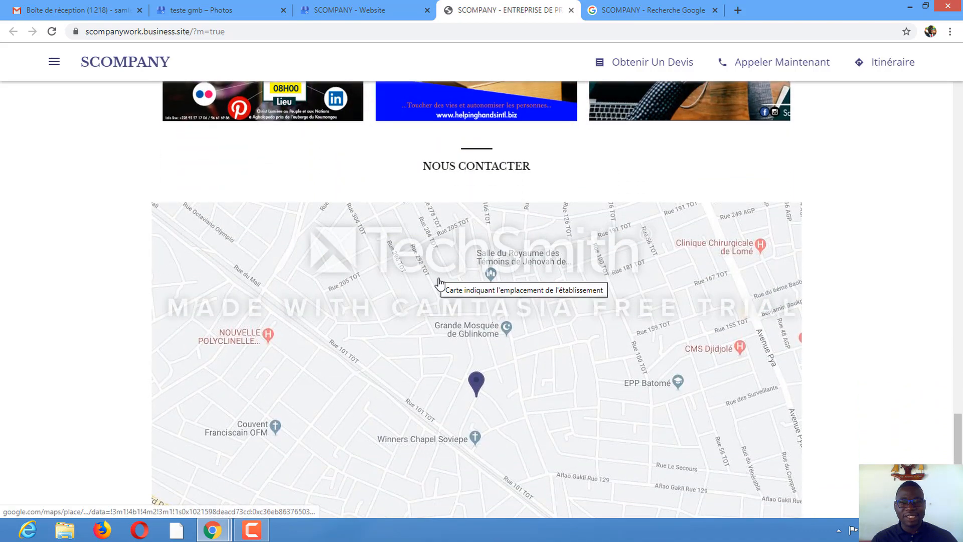
{"action": "scroll", "coordinate": [439, 284], "scroll_direction": "down", "scroll_amount": 7}
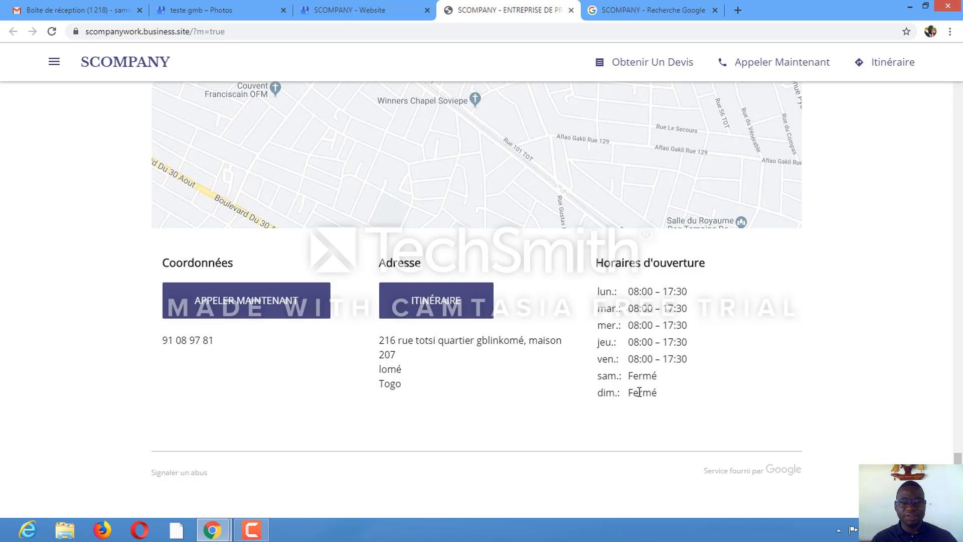
{"action": "scroll", "coordinate": [436, 341], "scroll_direction": "up", "scroll_amount": 13}
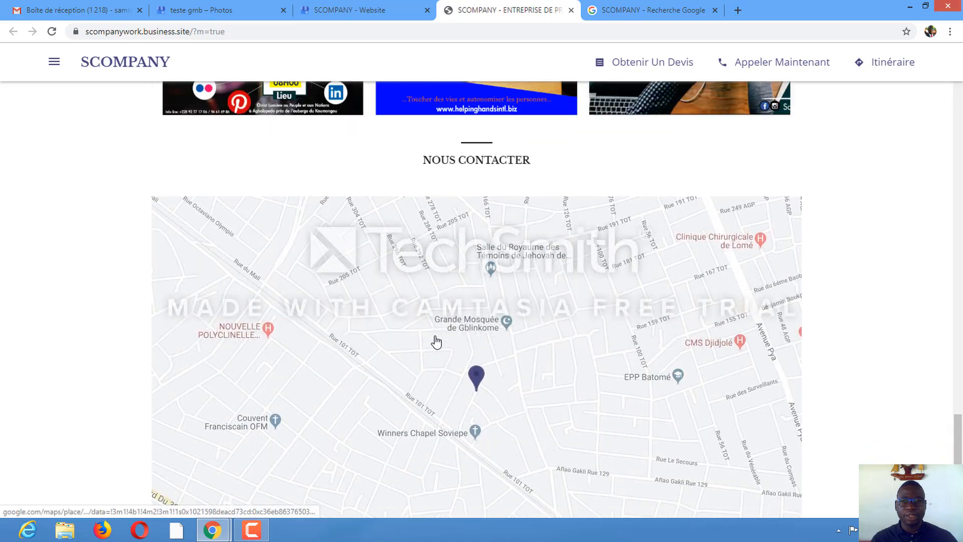
{"action": "scroll", "coordinate": [435, 342], "scroll_direction": "up", "scroll_amount": 15}
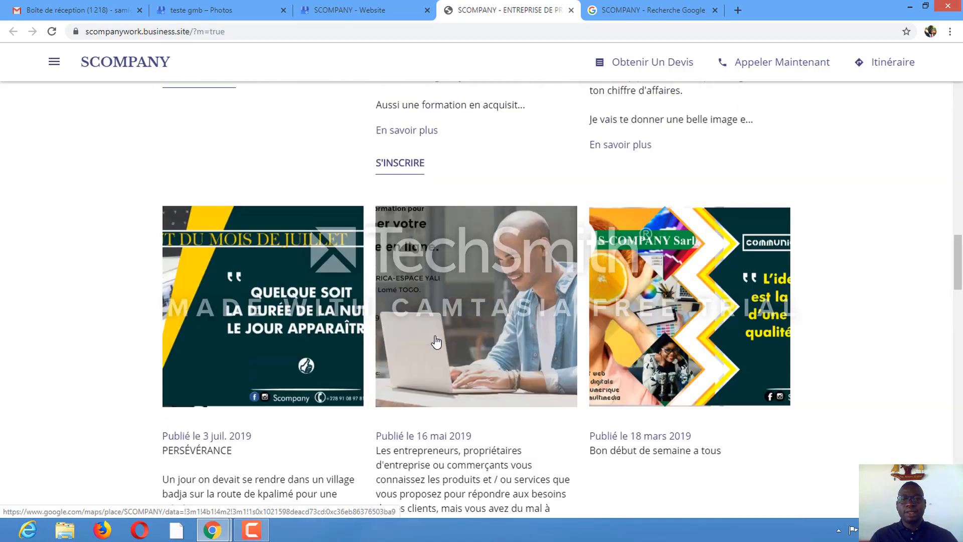
{"action": "scroll", "coordinate": [436, 341], "scroll_direction": "up", "scroll_amount": 12}
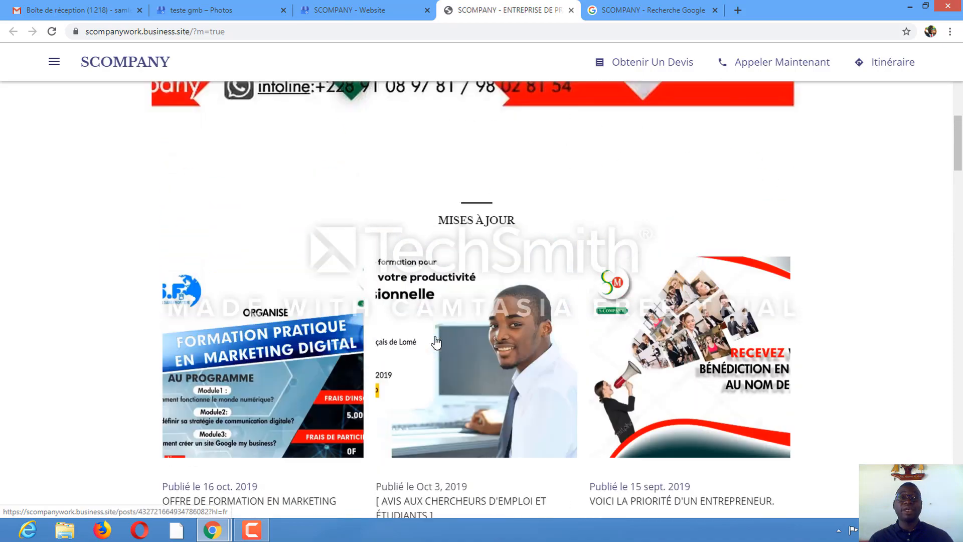